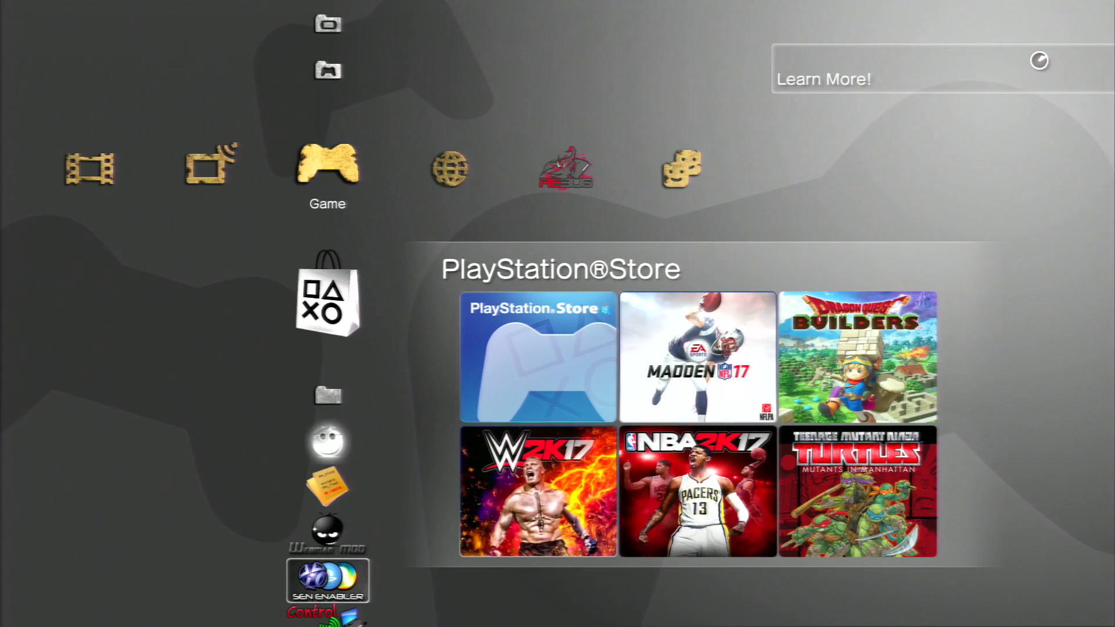
- Move across the XMB categories back to Game/Network and down to the mmCM entry
{"action": "key", "text": "Left"}
{"action": "key", "text": "Left"}
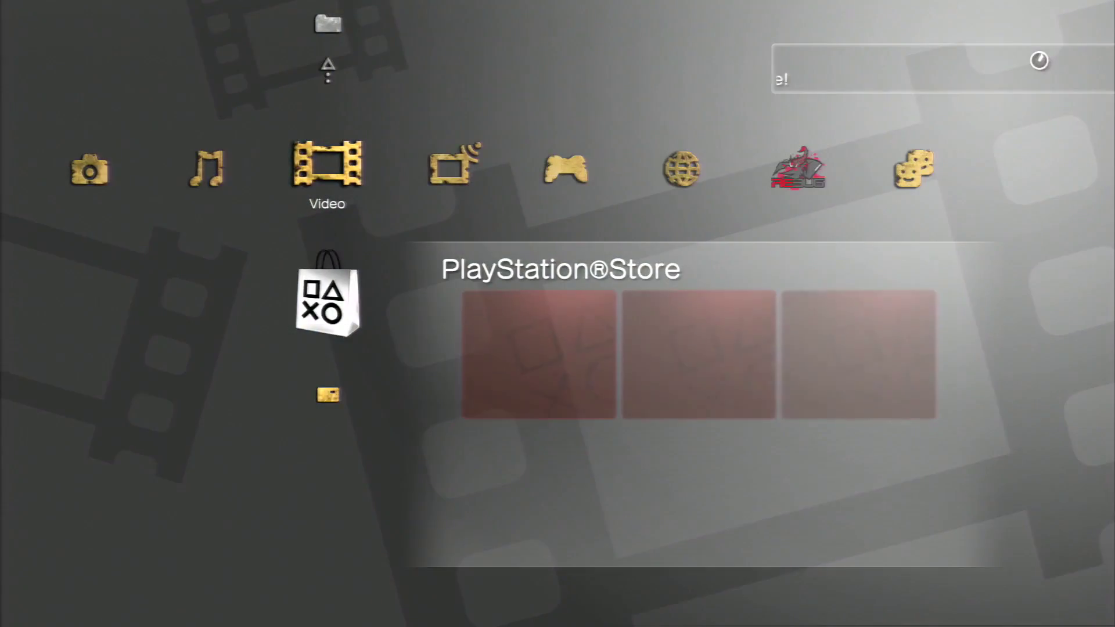
{"action": "key", "text": "Right"}
{"action": "key", "text": "Right"}
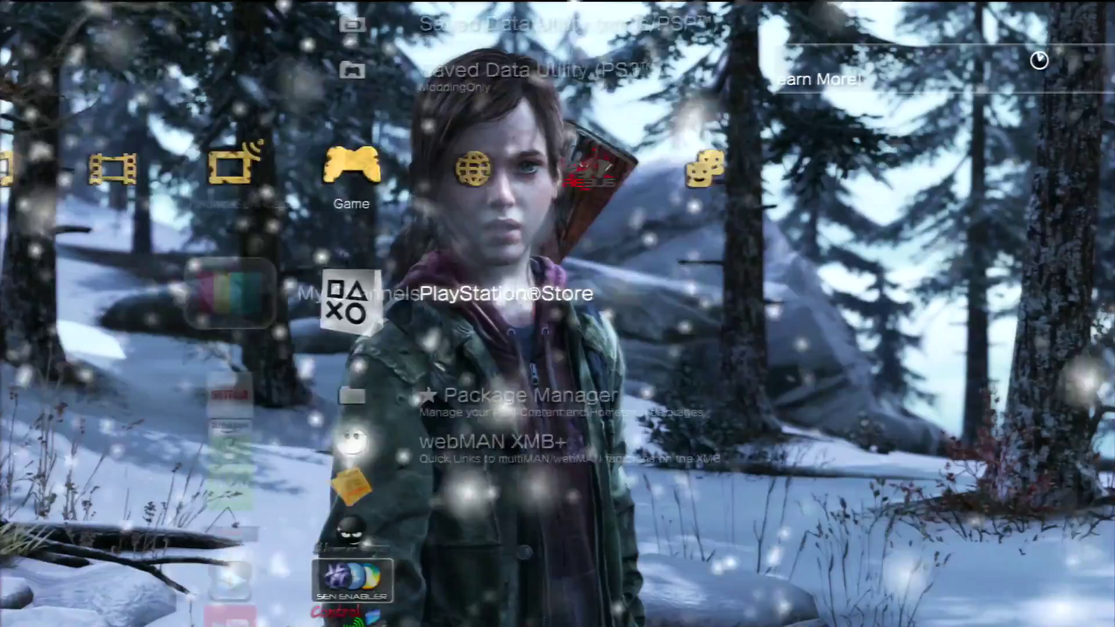
{"action": "key", "text": "Right"}
{"action": "key", "text": "Down"}
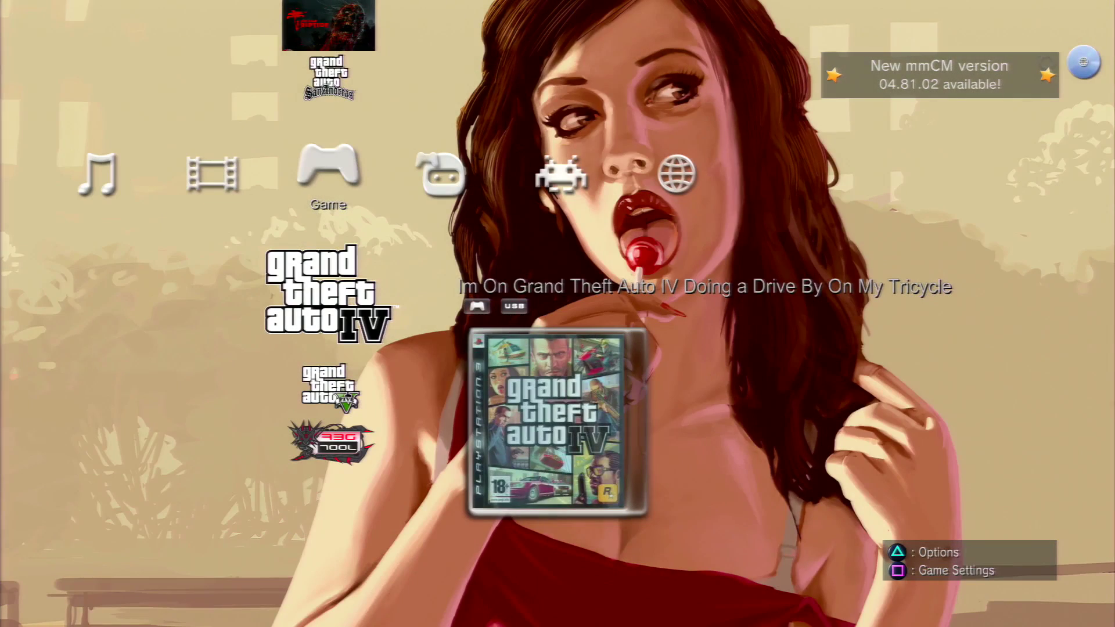
- Leave the Grand Theft Auto IV game list for the mmCM home category in multiMAN
{"action": "key", "text": "Left"}
{"action": "key", "text": "Left"}
{"action": "key", "text": "Left"}
{"action": "key", "text": "Left"}
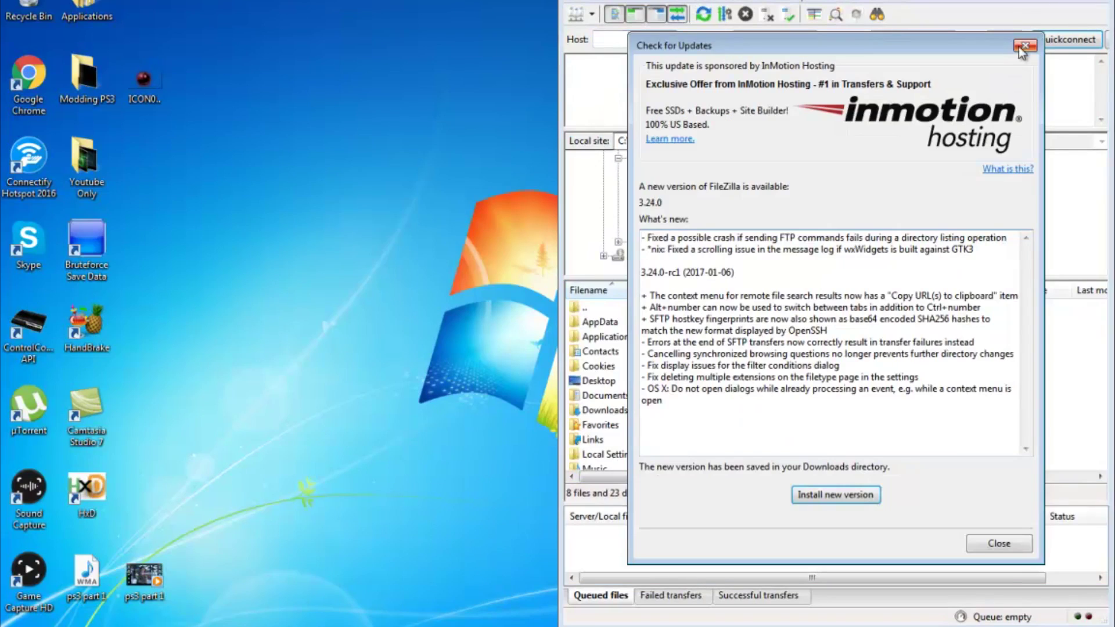
- Dismiss the update notice and connect to the saved PS3 host from the Quickconnect list
{"action": "left_click", "coordinate": [1026, 46]}
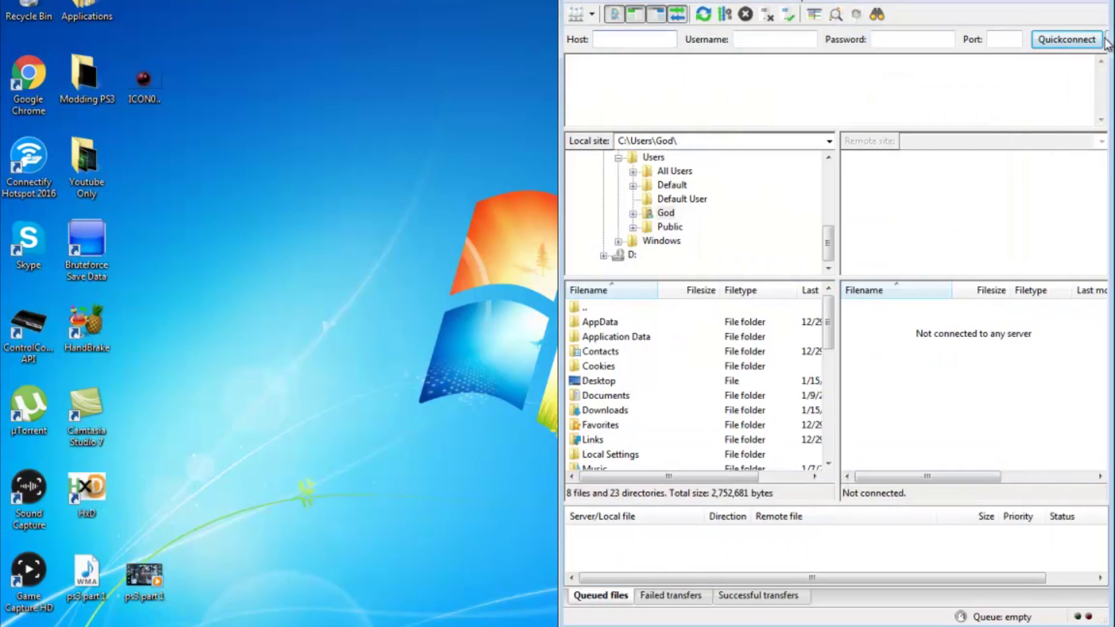
{"action": "left_click", "coordinate": [1107, 42]}
{"action": "left_click", "coordinate": [1083, 93]}
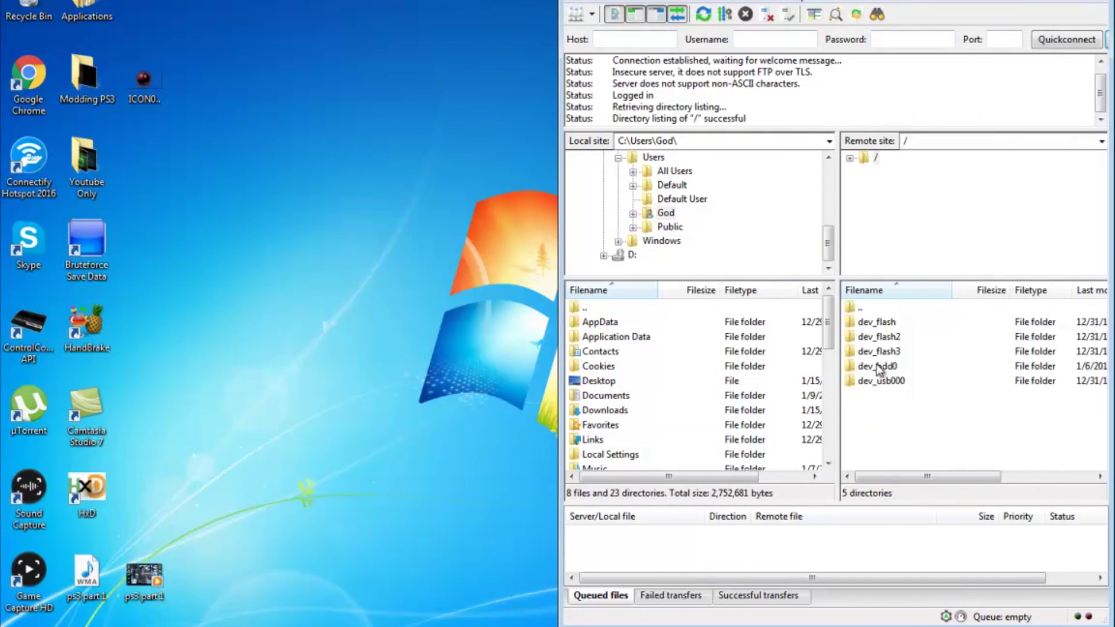
- Download CBOOT.PNG from dev_hdd0/game/BLES80608/USRDIR/img to the desktop and close FileZilla
{"action": "double_click", "coordinate": [878, 369]}
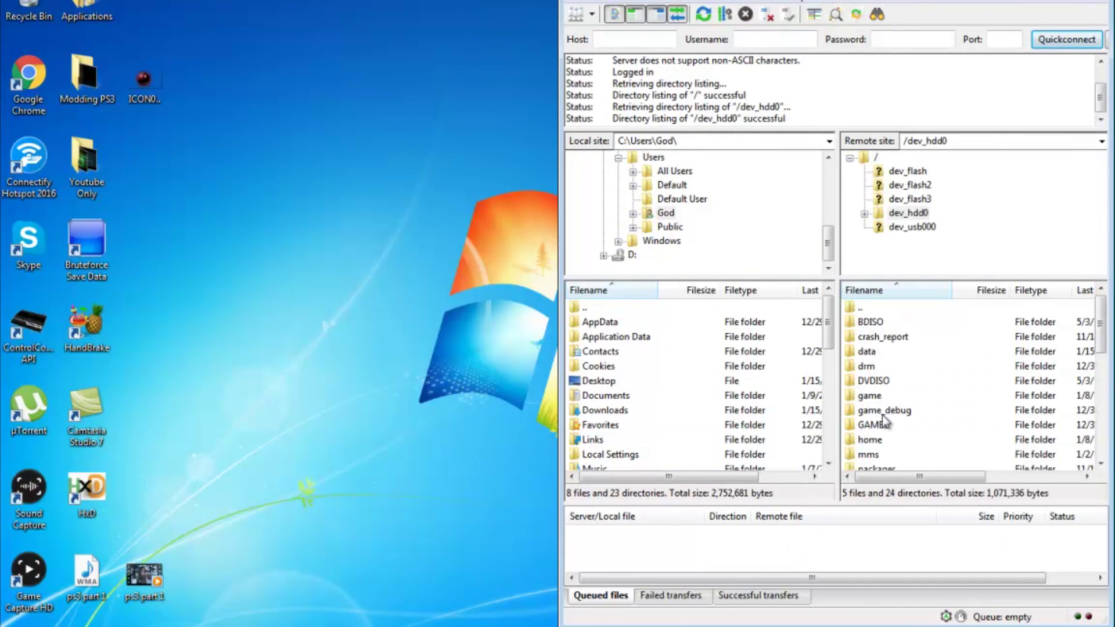
{"action": "double_click", "coordinate": [881, 396]}
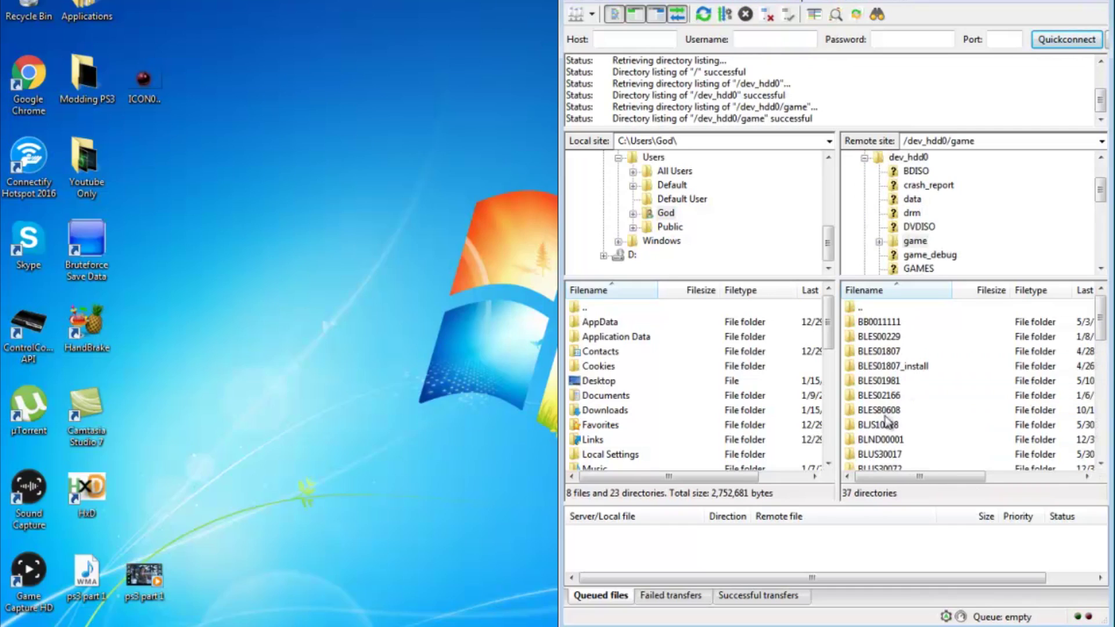
{"action": "double_click", "coordinate": [887, 412]}
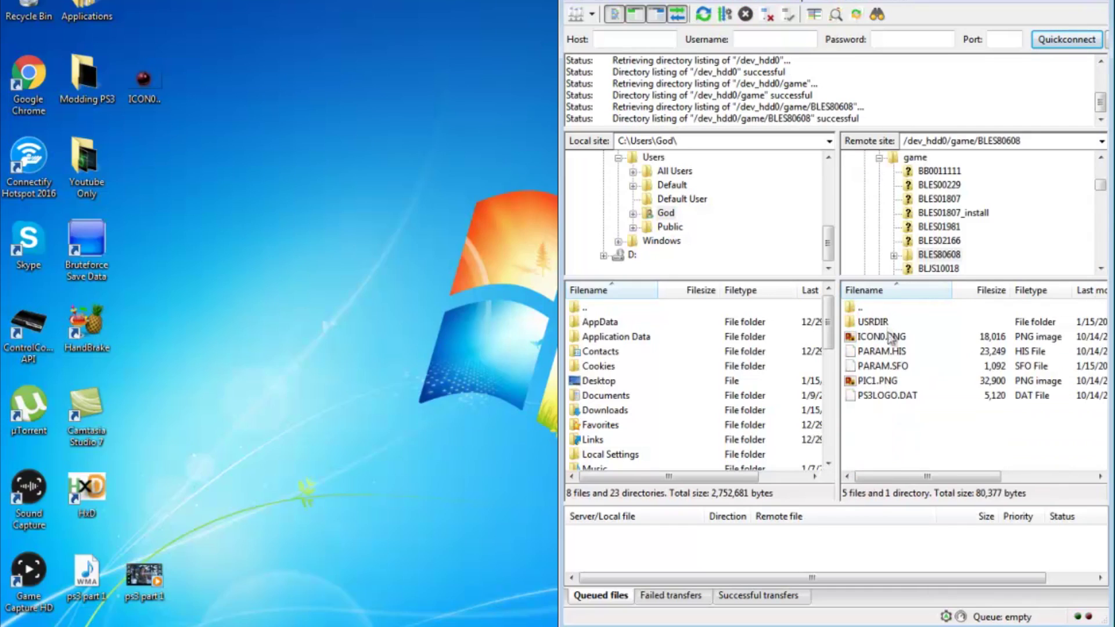
{"action": "double_click", "coordinate": [887, 323]}
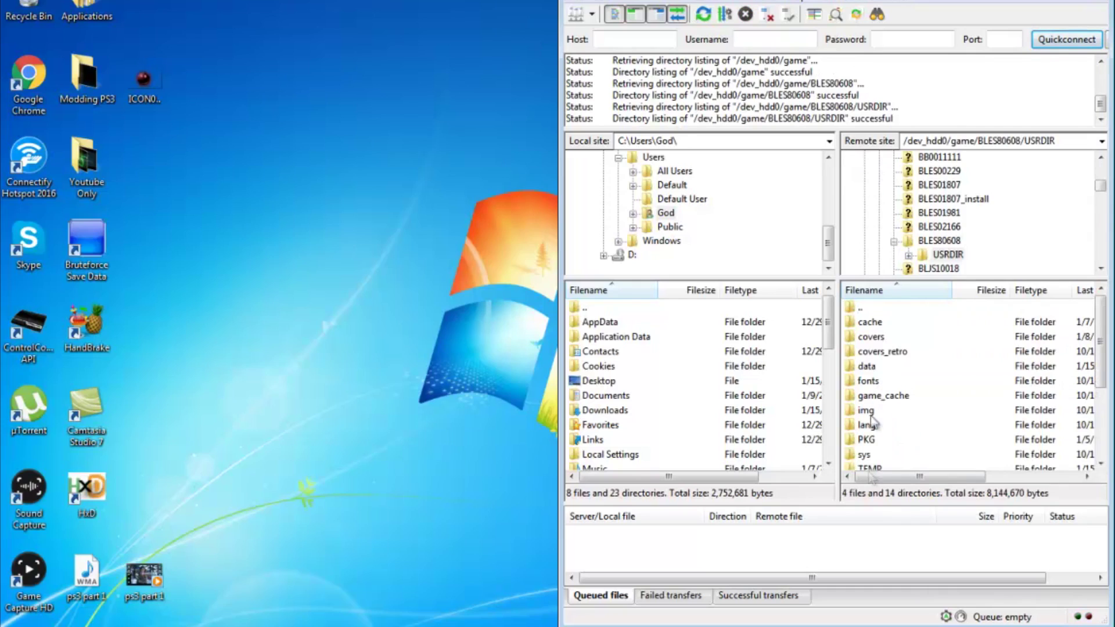
{"action": "double_click", "coordinate": [880, 411]}
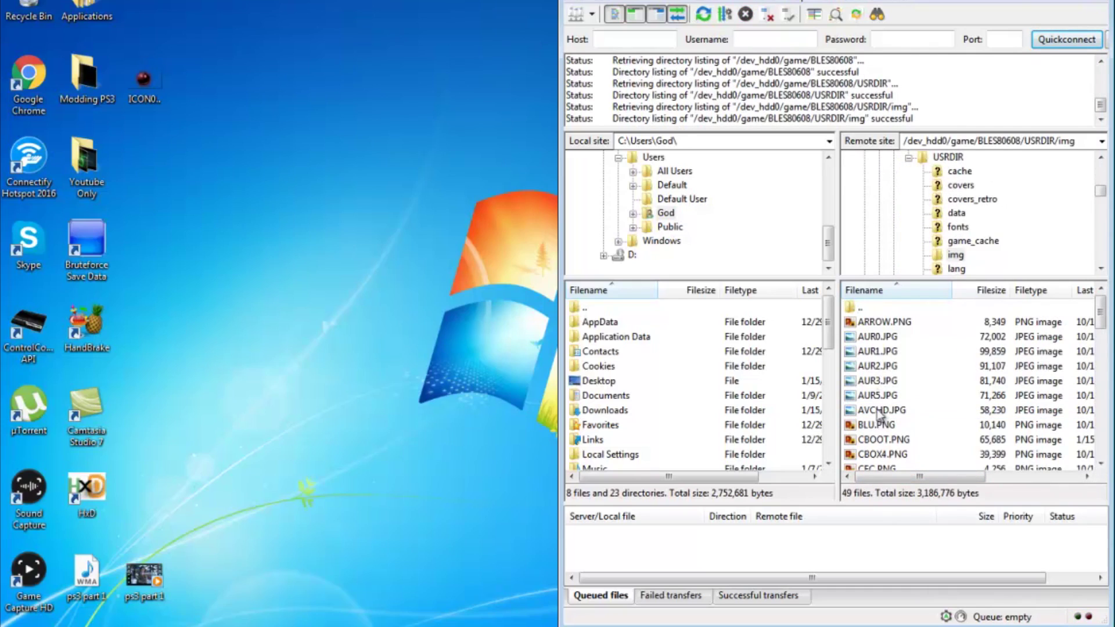
{"action": "left_click_drag", "start_coordinate": [884, 445], "coordinate": [432, 311]}
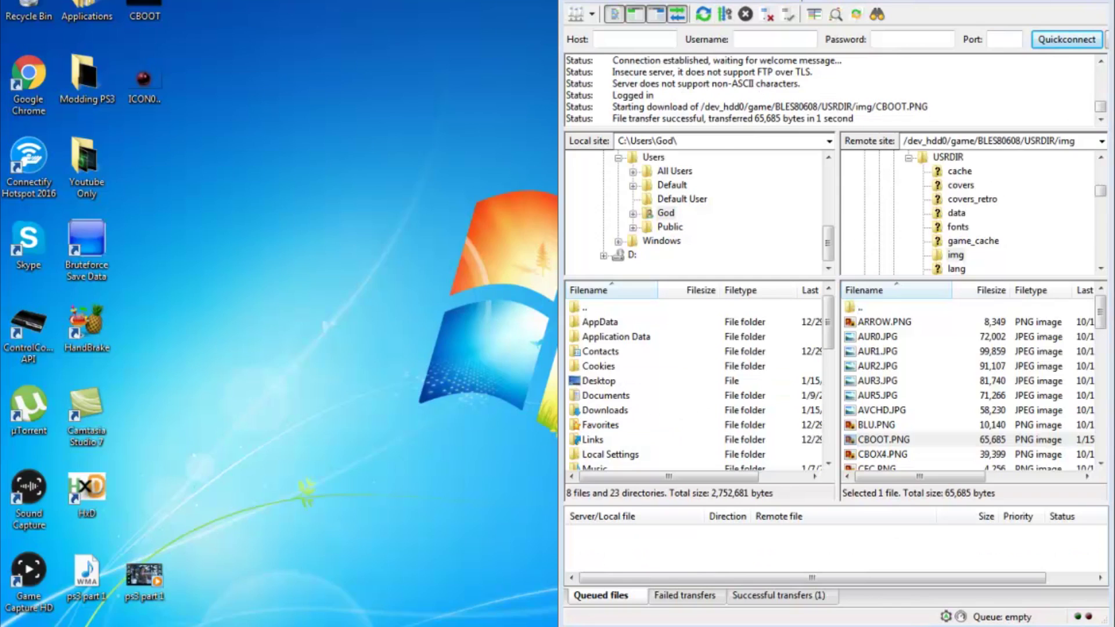
{"action": "key", "text": "super+d"}
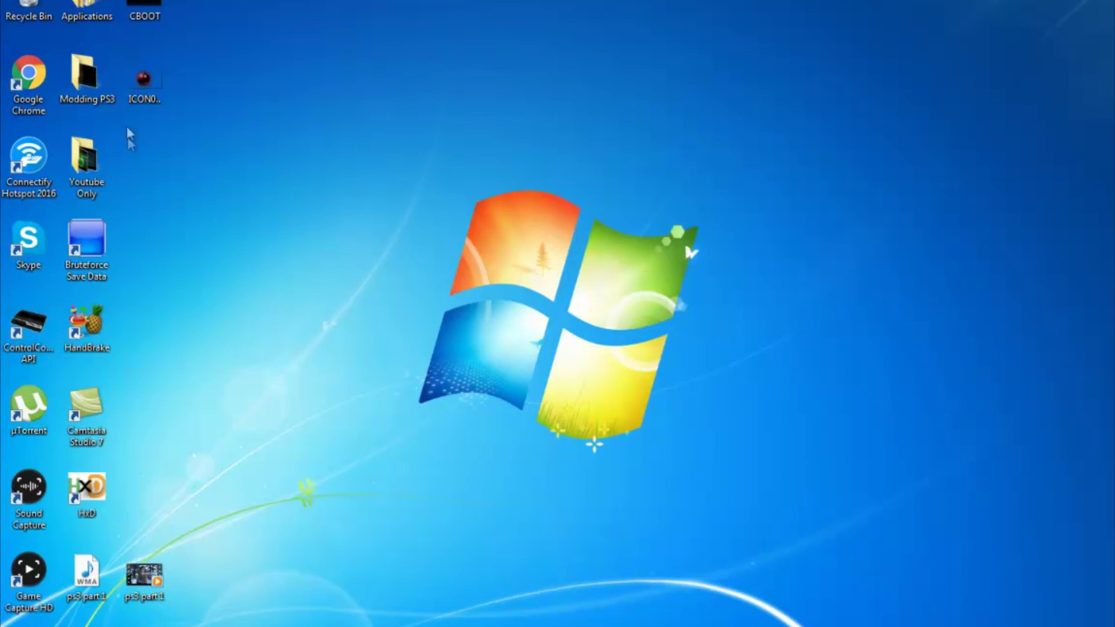
- Launch Photoshop CS6 from the Youtube Only folder and close that Explorer window
{"action": "double_click", "coordinate": [85, 161]}
{"action": "left_click", "coordinate": [596, 323]}
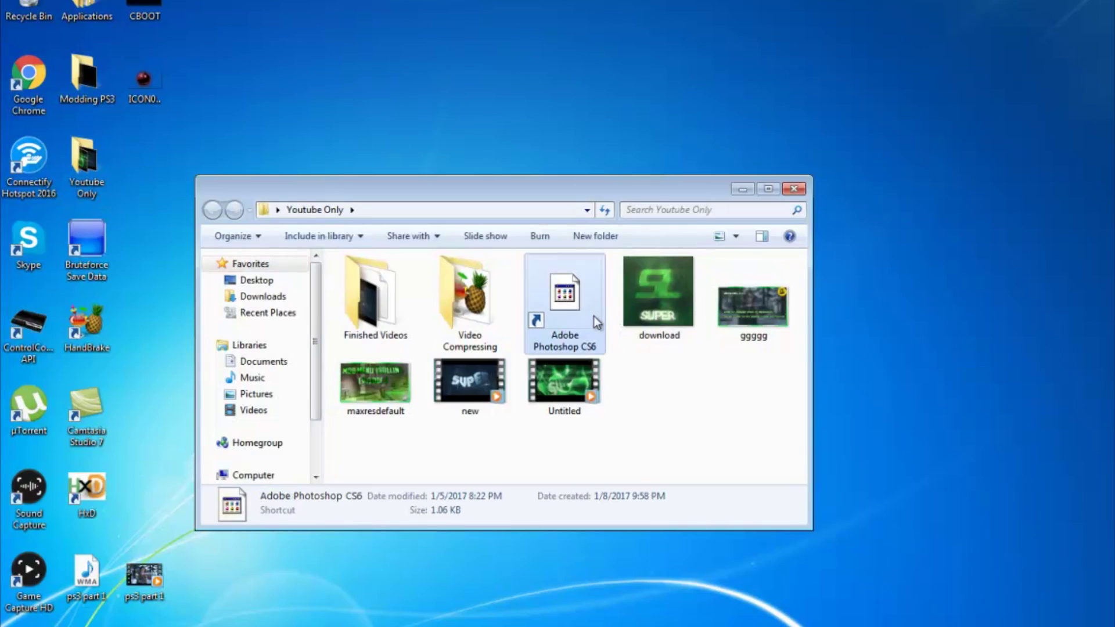
{"action": "double_click", "coordinate": [595, 322]}
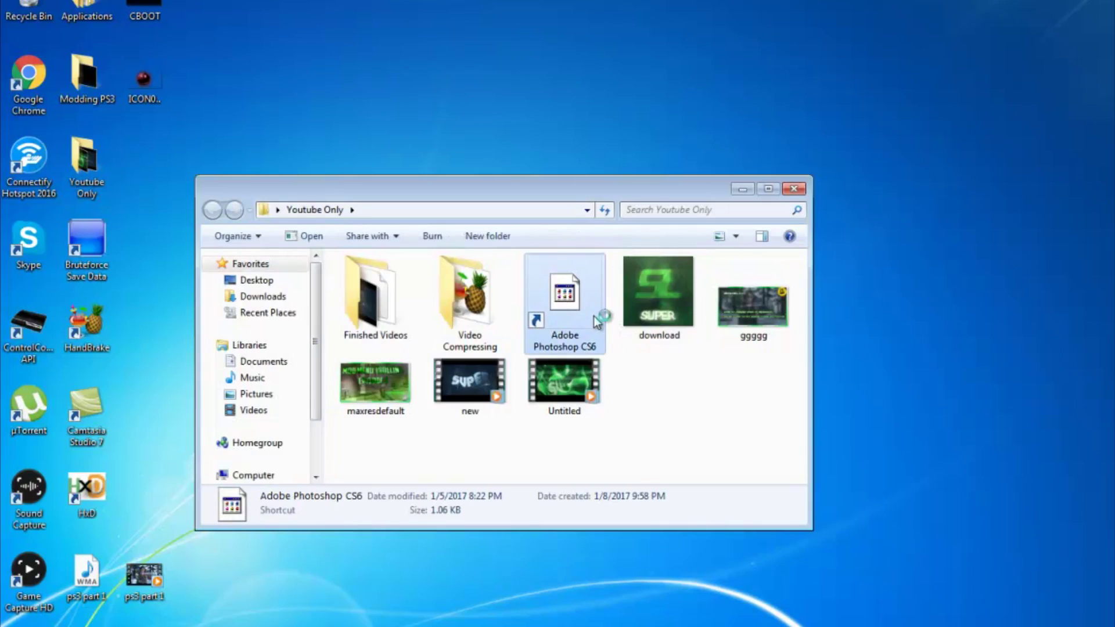
{"action": "left_click", "coordinate": [793, 189]}
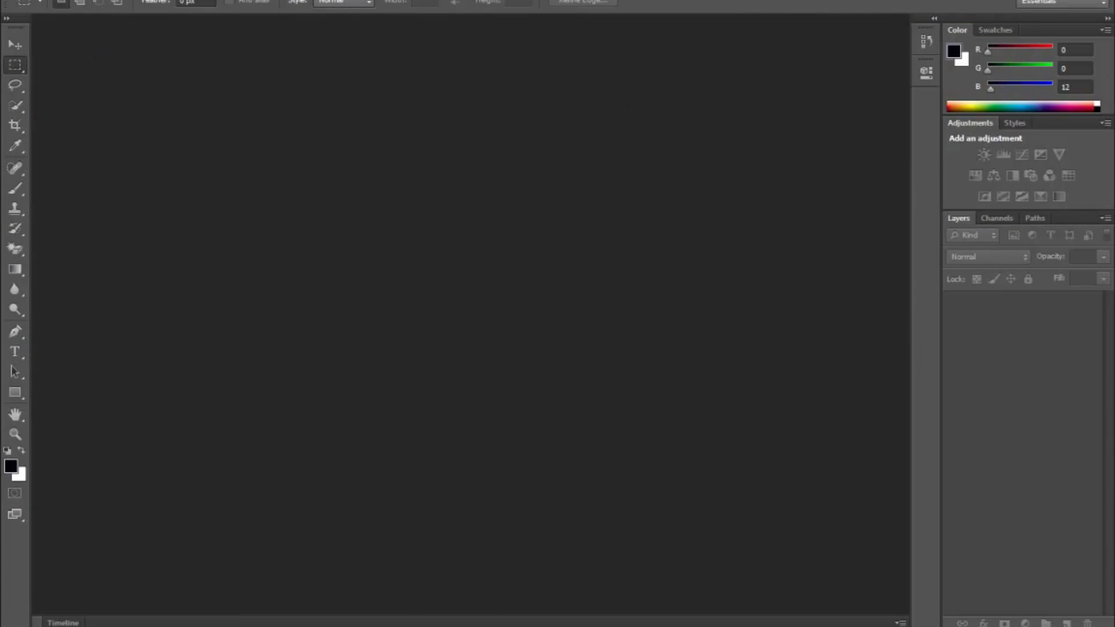
- Open CBOOT.PNG in Photoshop for editing
{"action": "key", "text": "alt+f"}
{"action": "left_click", "coordinate": [52, 6]}
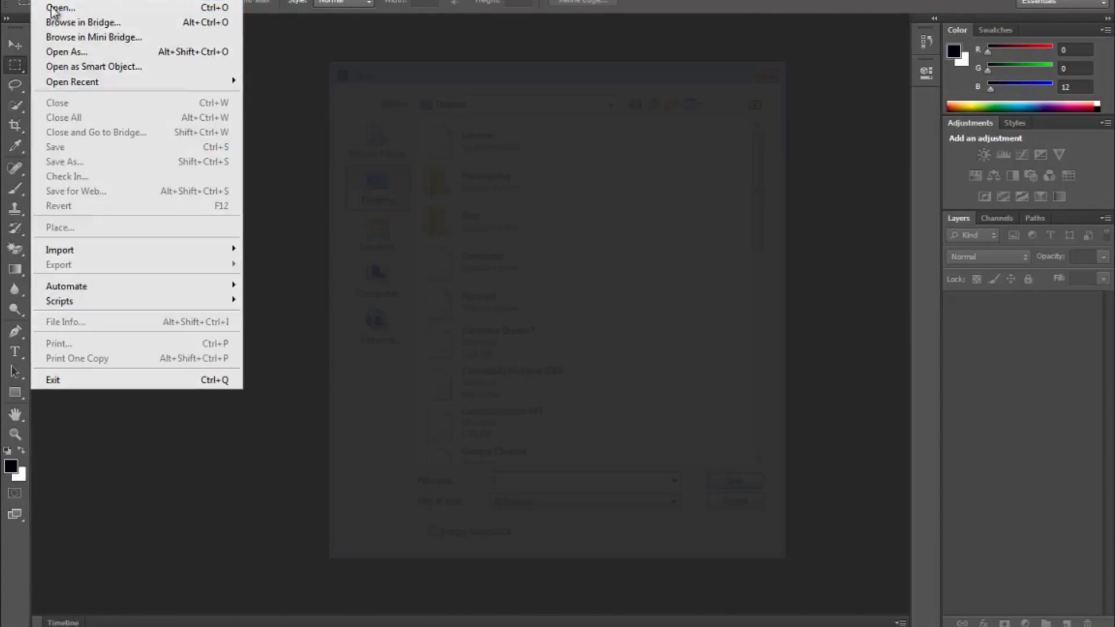
{"action": "left_click_drag", "start_coordinate": [759, 196], "coordinate": [760, 419]}
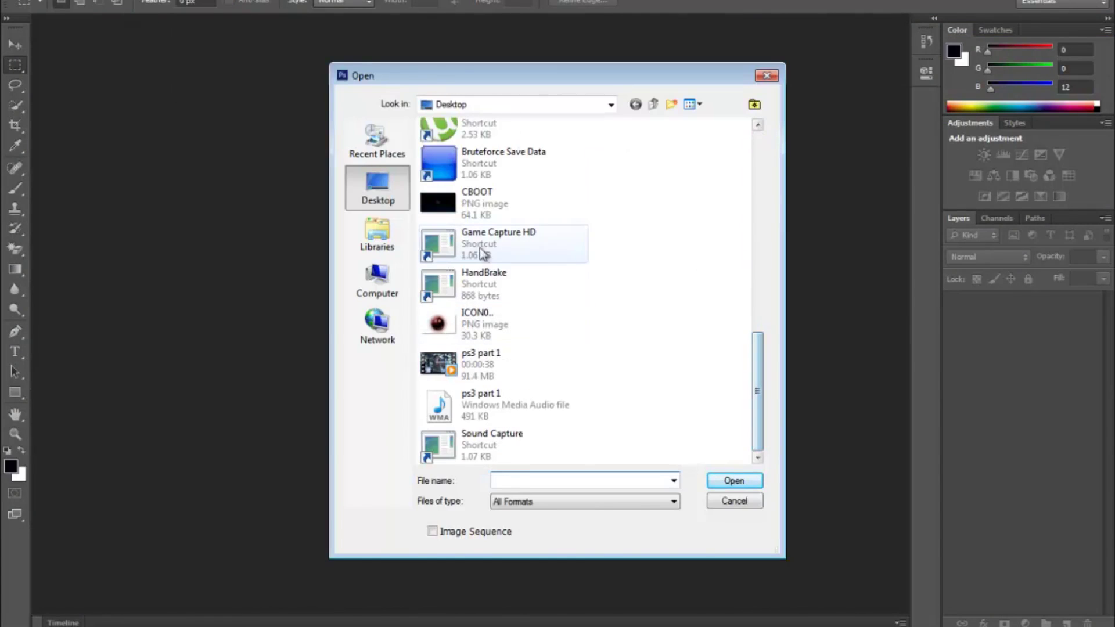
{"action": "left_click", "coordinate": [492, 204]}
{"action": "left_click", "coordinate": [727, 480]}
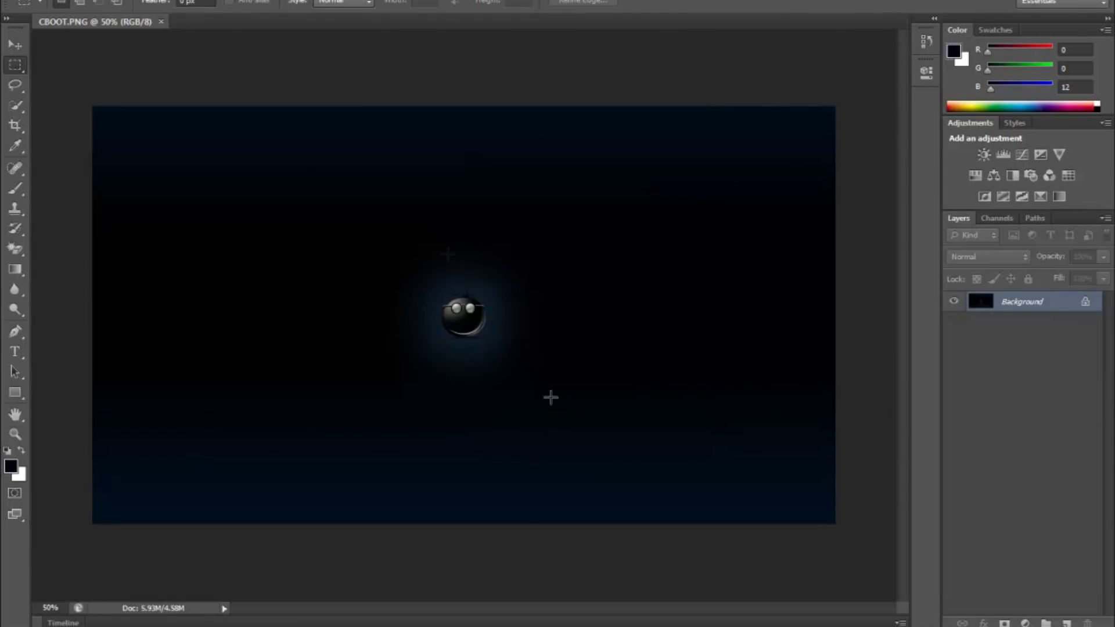
- Place the ICON0 emblem image at the canvas centre and commit it on its own layer
{"action": "key", "text": "alt+f"}
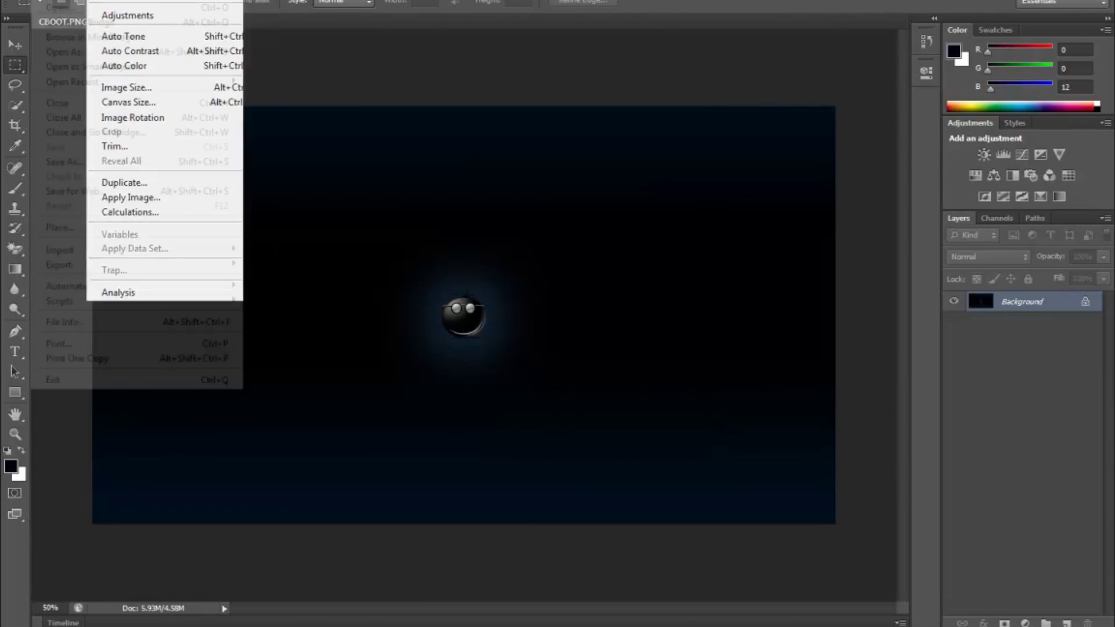
{"action": "left_click", "coordinate": [78, 226]}
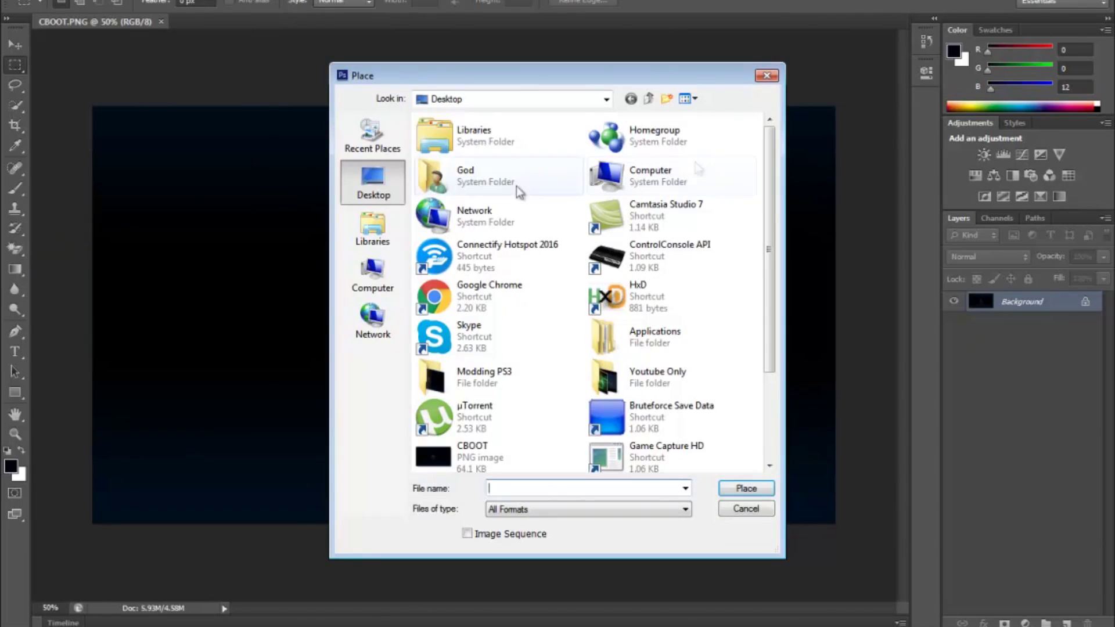
{"action": "left_click_drag", "start_coordinate": [775, 203], "coordinate": [774, 290]}
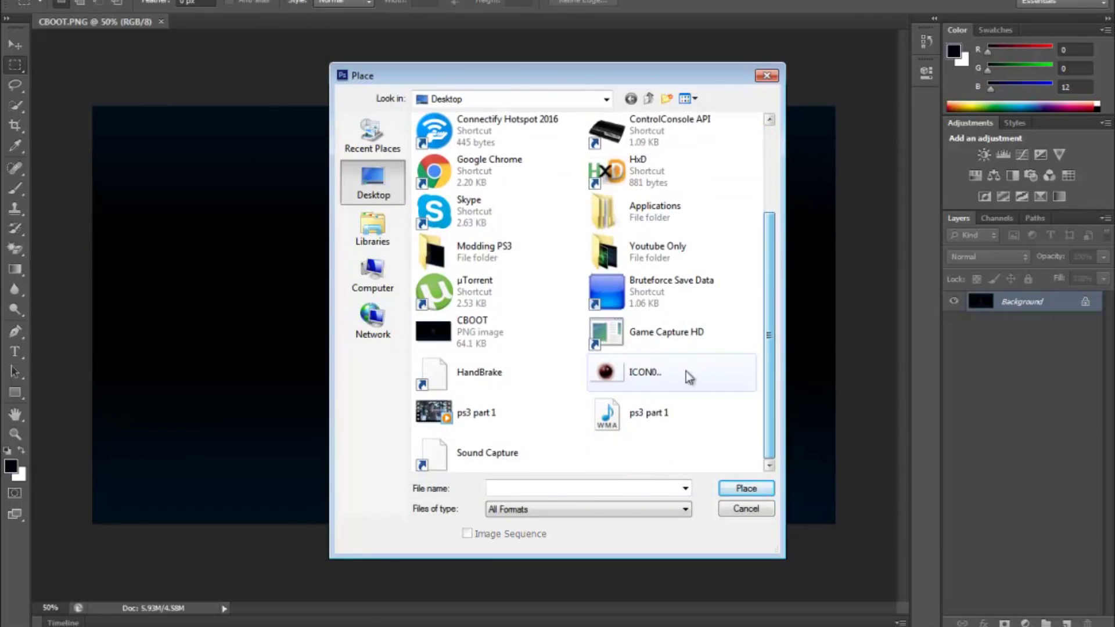
{"action": "left_click", "coordinate": [686, 371]}
{"action": "left_click", "coordinate": [735, 488]}
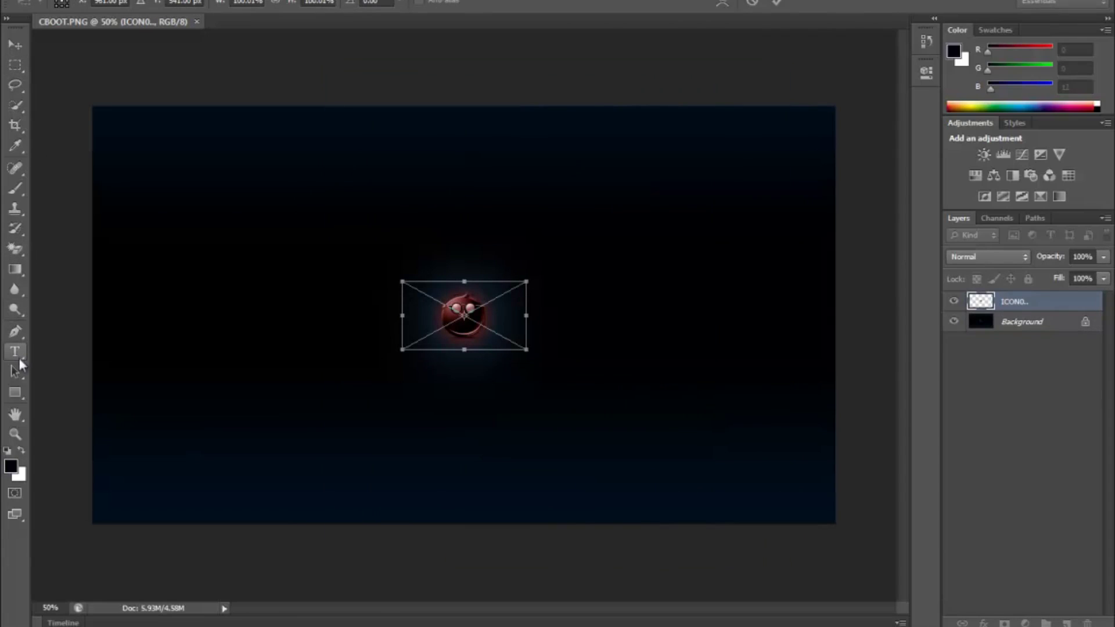
{"action": "left_click", "coordinate": [19, 364]}
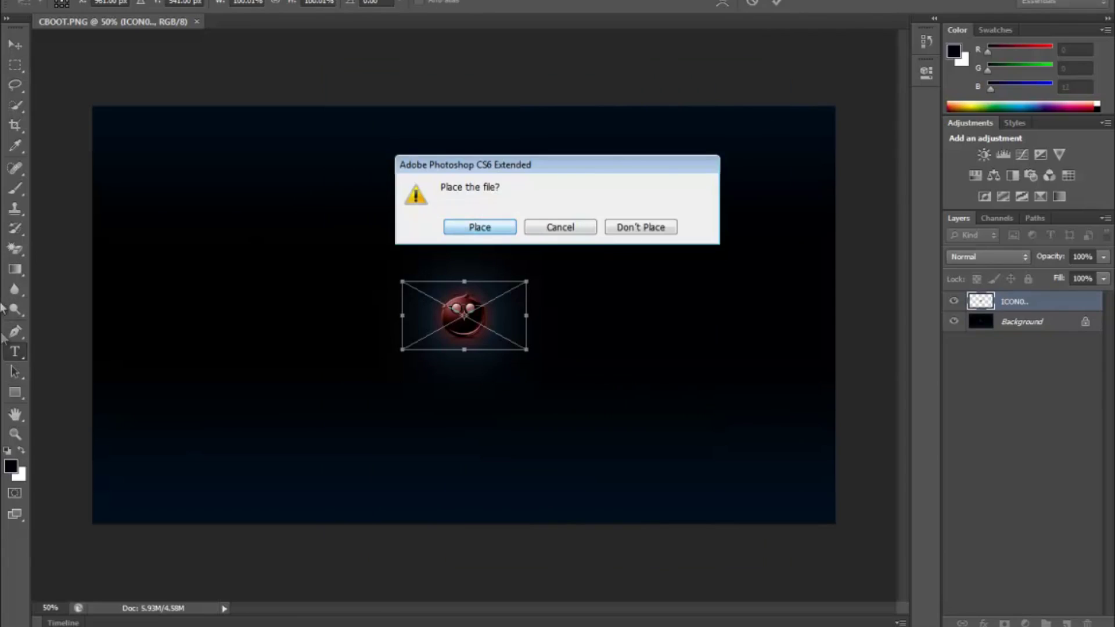
{"action": "left_click", "coordinate": [459, 229]}
- Type the caption 'MY FUCKING MULTIMAN HOMIE' low on the image and move it toward the centre
{"action": "left_click", "coordinate": [259, 462]}
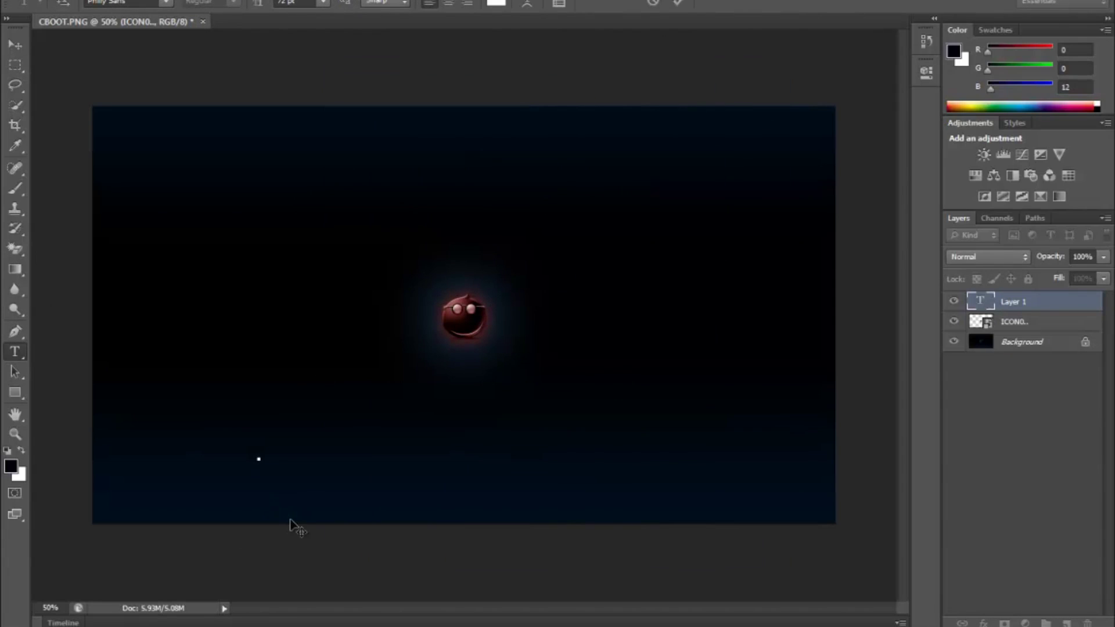
{"action": "type", "text": "My"}
{"action": "type", "text": " FUCKING Mu"}
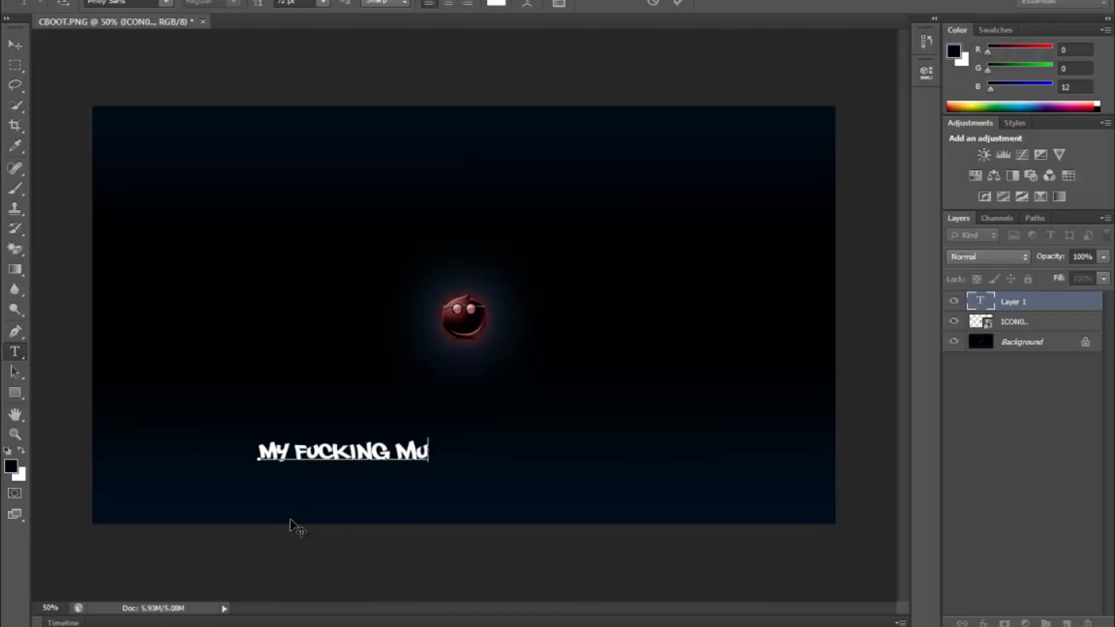
{"action": "type", "text": "ltiMan"}
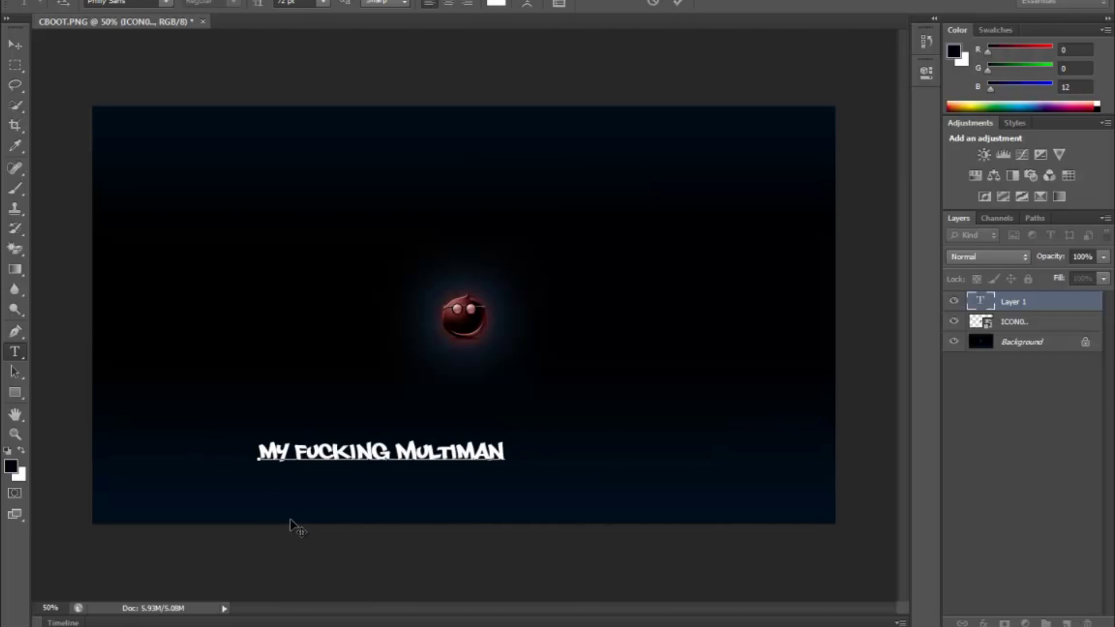
{"action": "type", "text": " homie"}
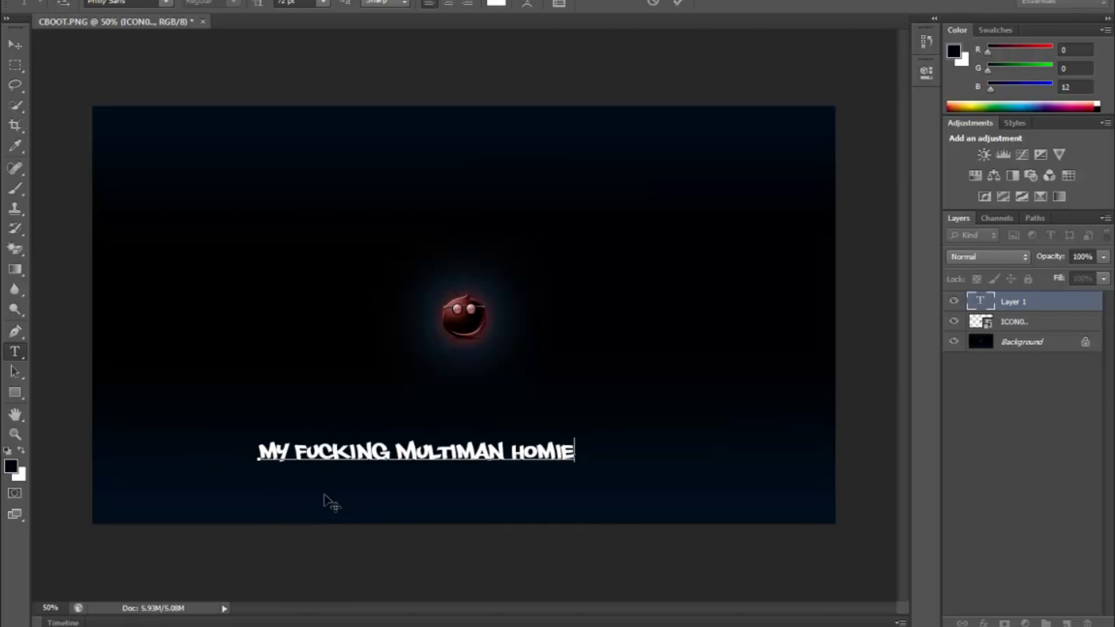
{"action": "left_click", "coordinate": [14, 45]}
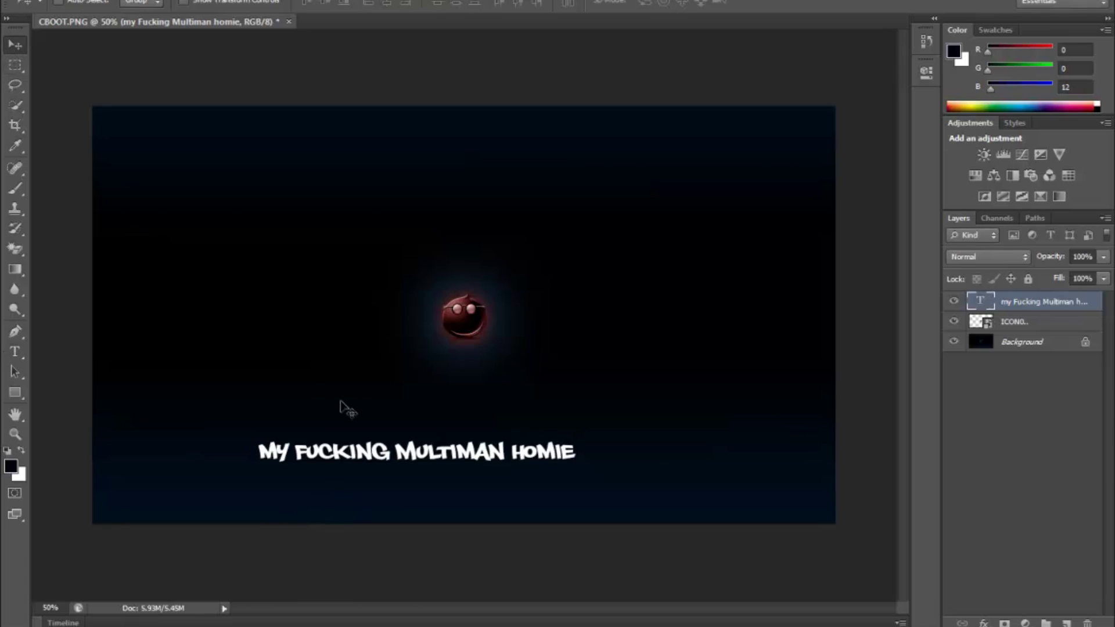
{"action": "left_click_drag", "start_coordinate": [361, 451], "coordinate": [427, 434]}
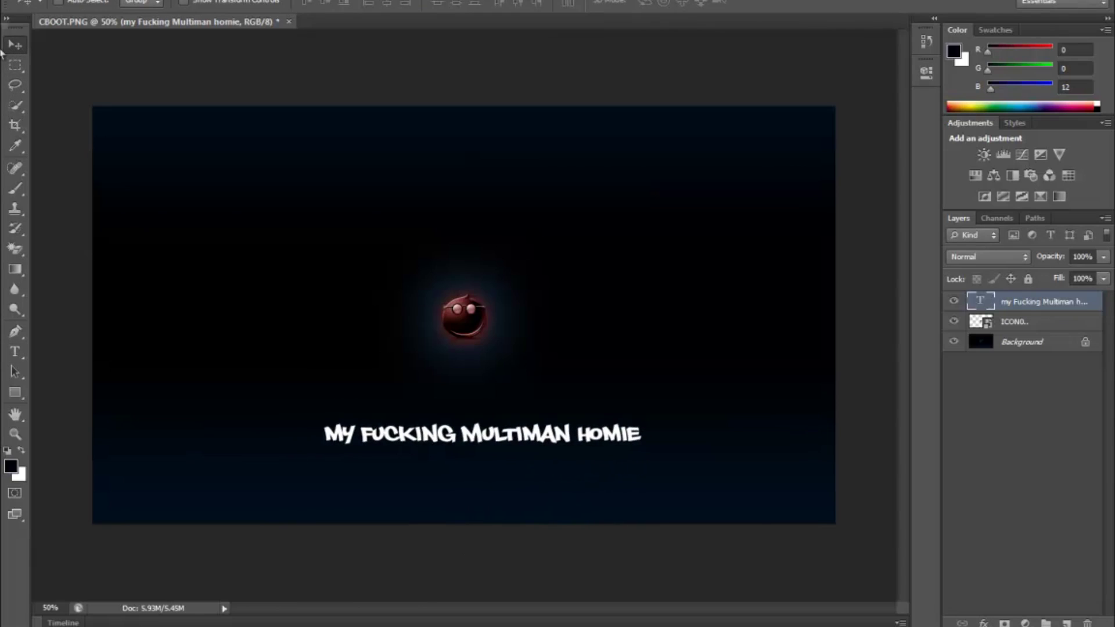
- Try a new font size (rejected as invalid), nudge the caption below the emblem, and bring up its Blending Options
{"action": "left_click", "coordinate": [14, 352]}
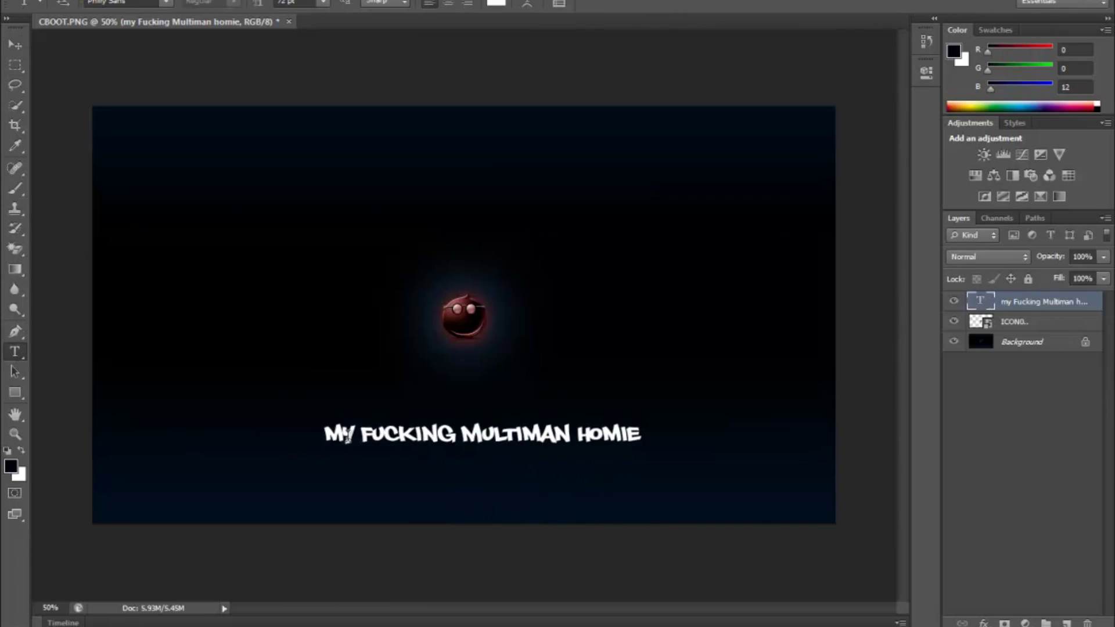
{"action": "triple_click", "coordinate": [346, 436]}
{"action": "left_click", "coordinate": [325, 7]}
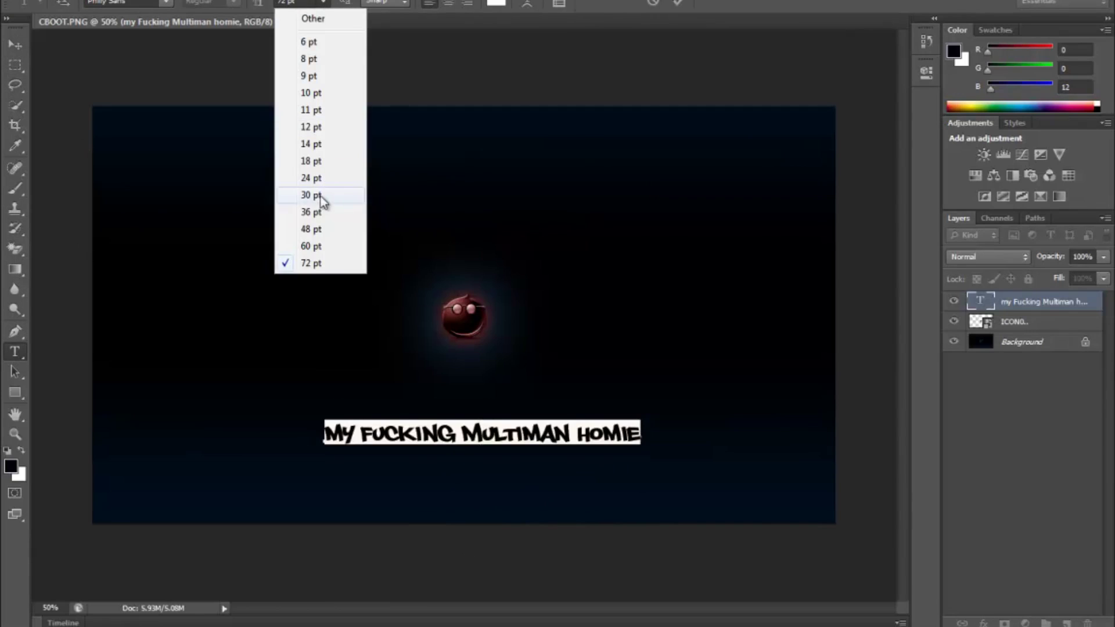
{"action": "left_click", "coordinate": [296, 4]}
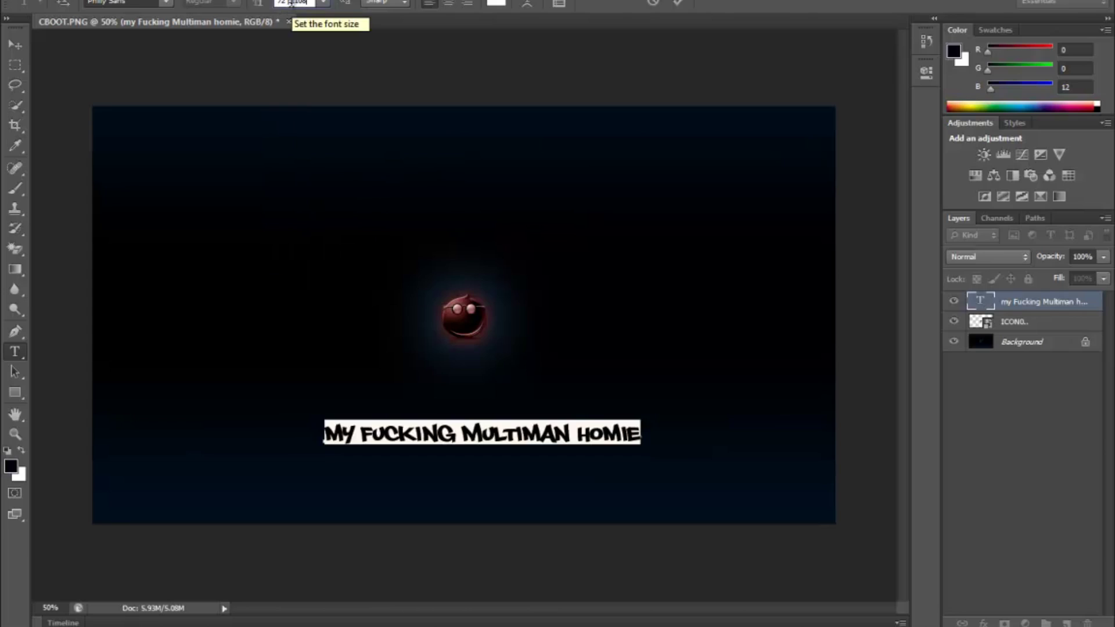
{"action": "key", "text": "Return"}
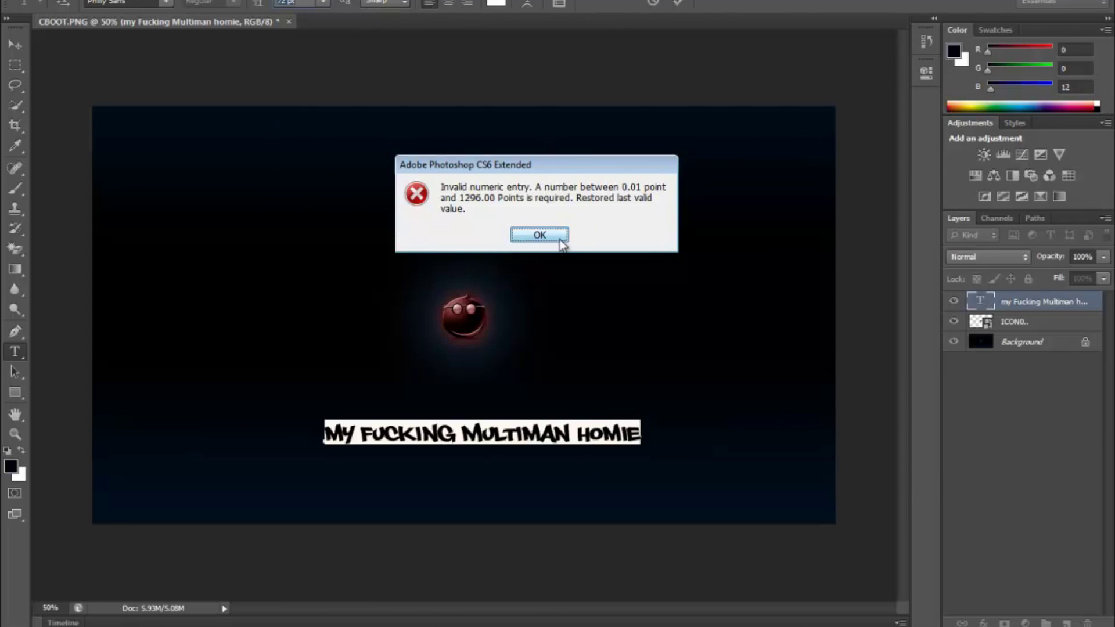
{"action": "left_click", "coordinate": [539, 235]}
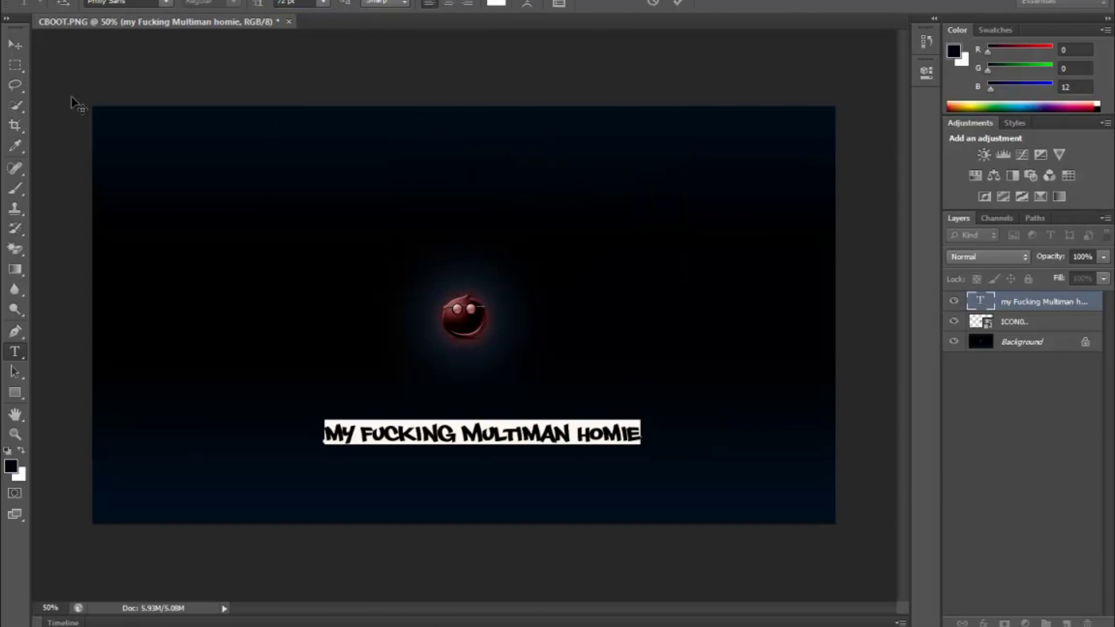
{"action": "left_click", "coordinate": [18, 44]}
{"action": "mouse_move", "coordinate": [567, 436]}
{"action": "left_mouse_down"}
{"action": "mouse_move", "coordinate": [492, 406]}
{"action": "mouse_move", "coordinate": [537, 456]}
{"action": "mouse_move", "coordinate": [547, 438]}
{"action": "mouse_move", "coordinate": [538, 406]}
{"action": "mouse_move", "coordinate": [547, 434]}
{"action": "left_mouse_up"}
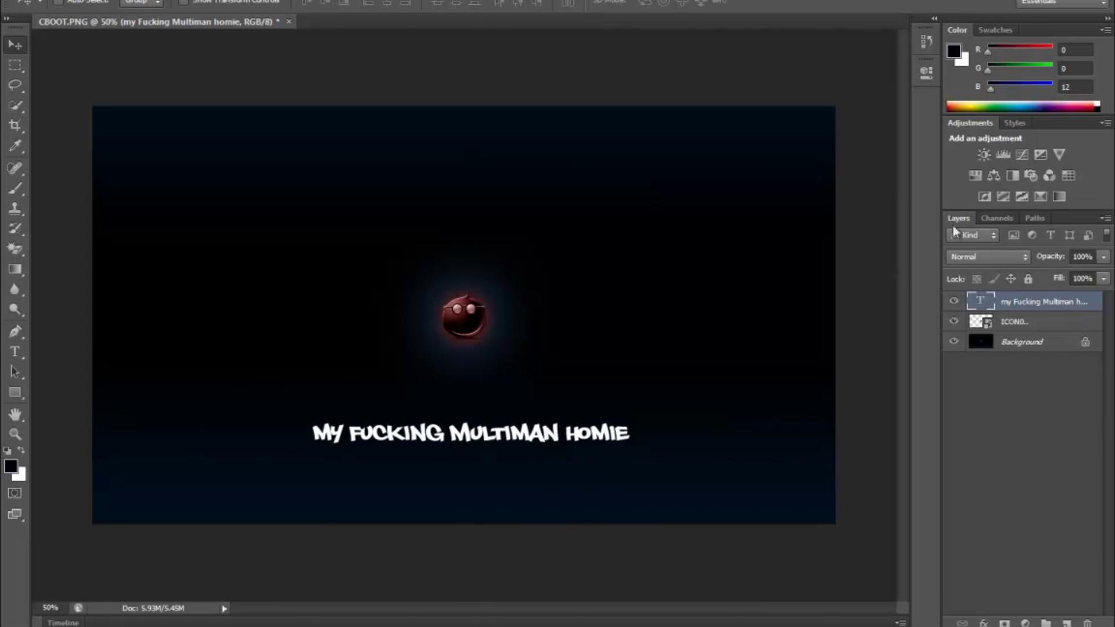
{"action": "right_click", "coordinate": [1035, 307]}
{"action": "left_click", "coordinate": [880, 24]}
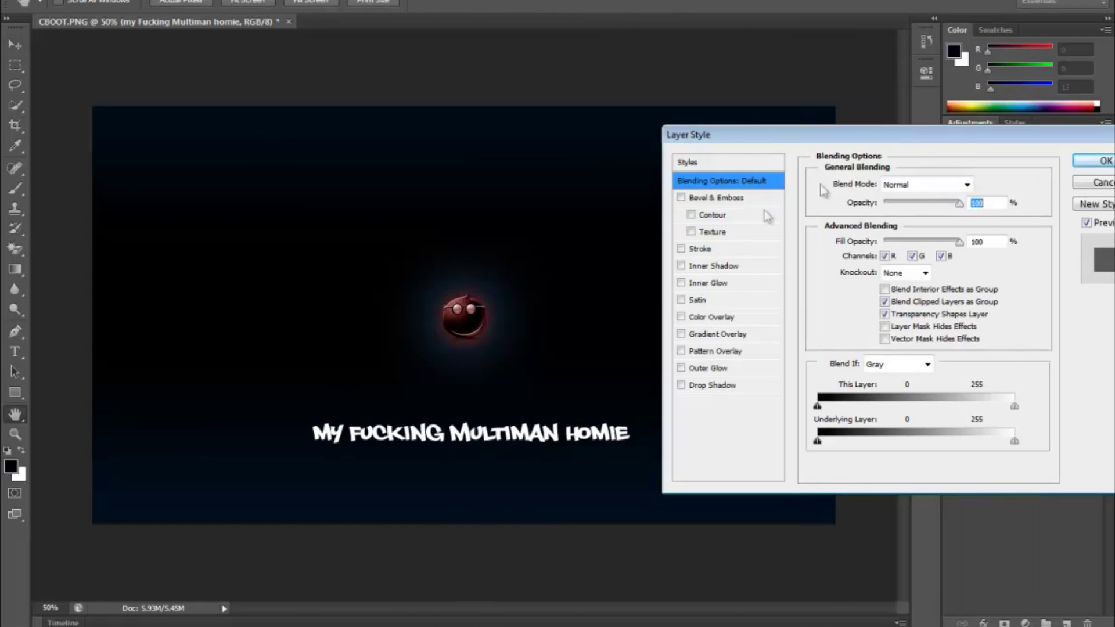
- Add a Bevel and Emboss effect to the caption with softened edges
{"action": "left_click", "coordinate": [729, 201]}
{"action": "left_click_drag", "start_coordinate": [766, 142], "coordinate": [597, 6]}
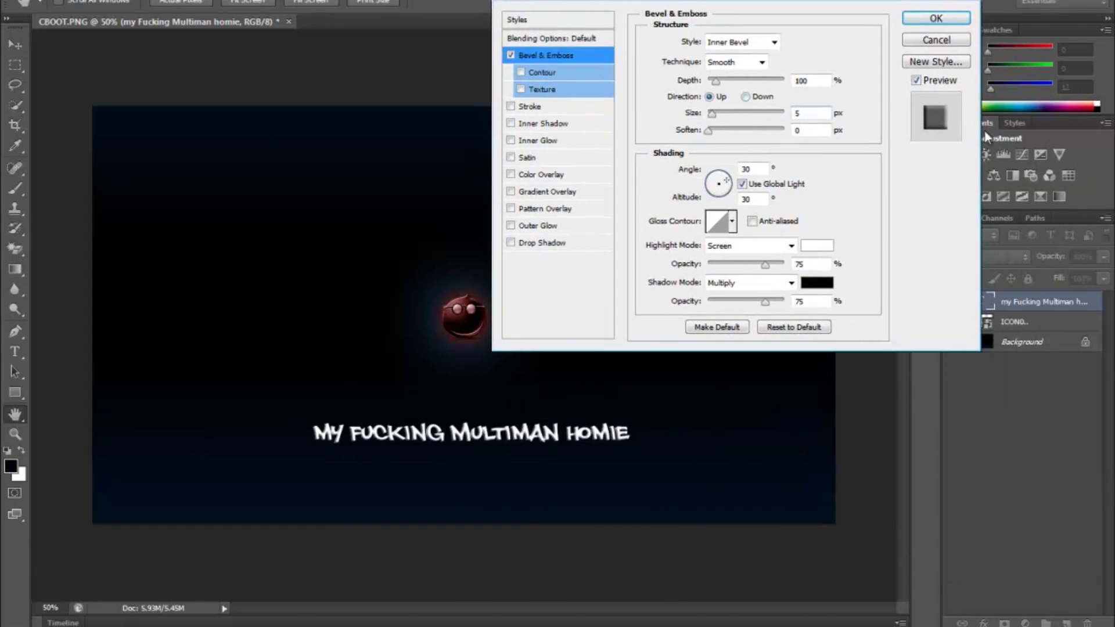
{"action": "mouse_move", "coordinate": [709, 129]}
{"action": "left_mouse_down"}
{"action": "mouse_move", "coordinate": [755, 130]}
{"action": "mouse_move", "coordinate": [737, 128]}
{"action": "left_mouse_up"}
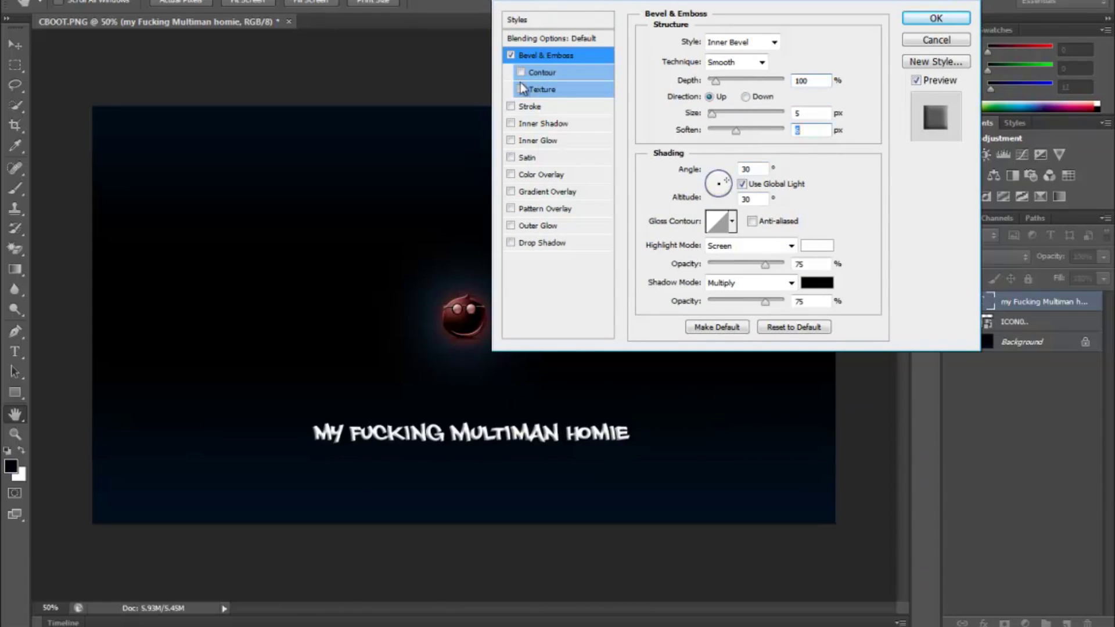
- Add a pure red Stroke outline and thin it down to about 1 px
{"action": "left_click", "coordinate": [534, 107]}
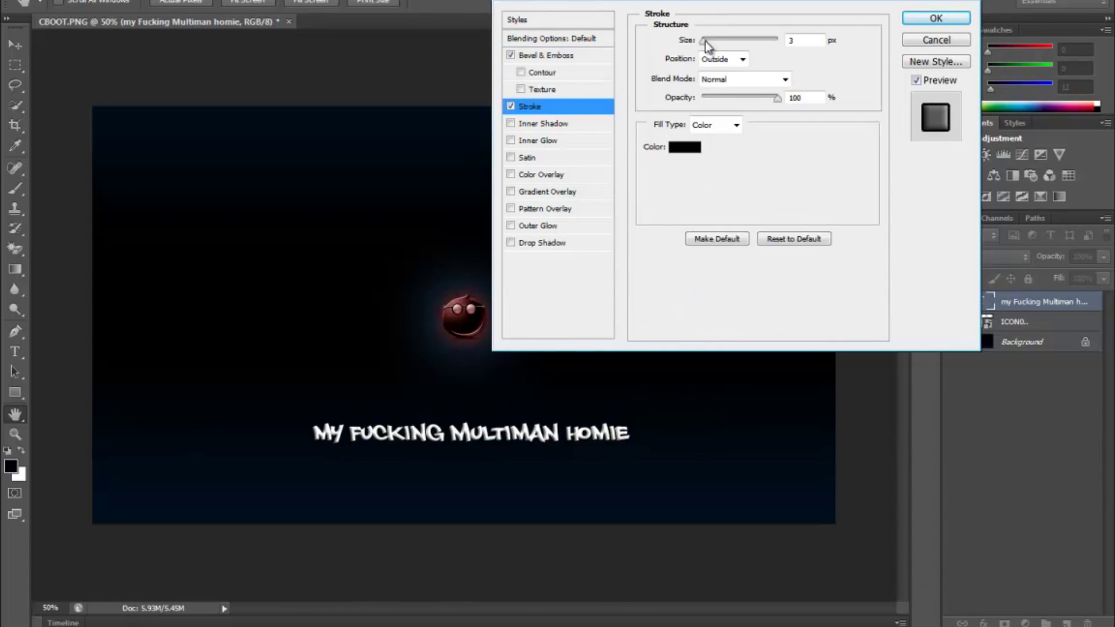
{"action": "mouse_move", "coordinate": [705, 41]}
{"action": "left_mouse_down"}
{"action": "mouse_move", "coordinate": [789, 41]}
{"action": "mouse_move", "coordinate": [712, 41]}
{"action": "left_mouse_up"}
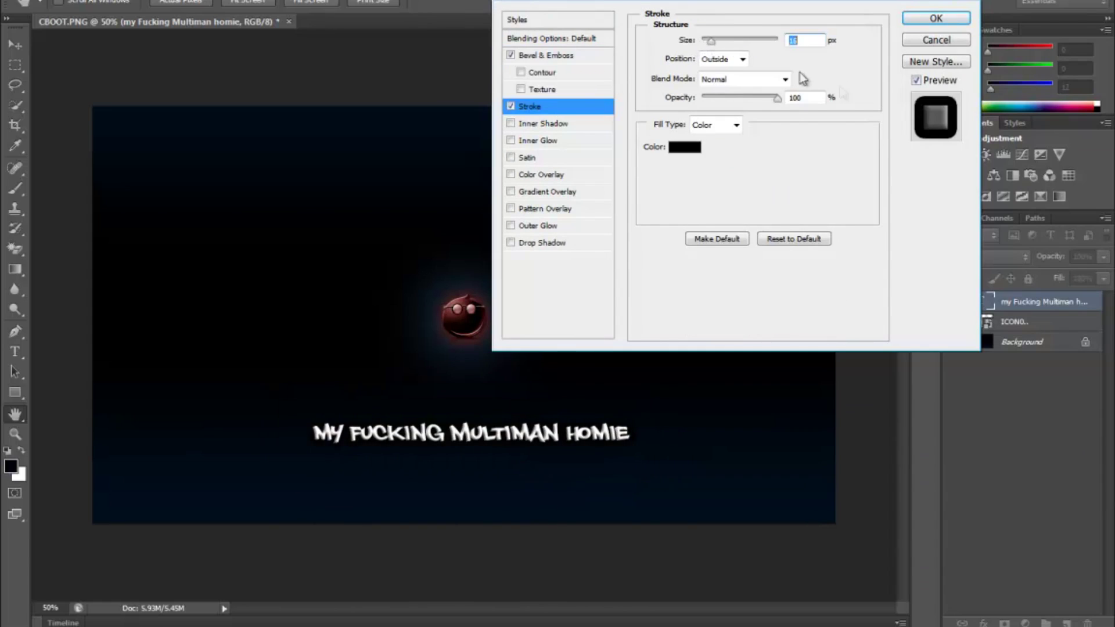
{"action": "left_click", "coordinate": [684, 147]}
{"action": "left_click", "coordinate": [546, 140]}
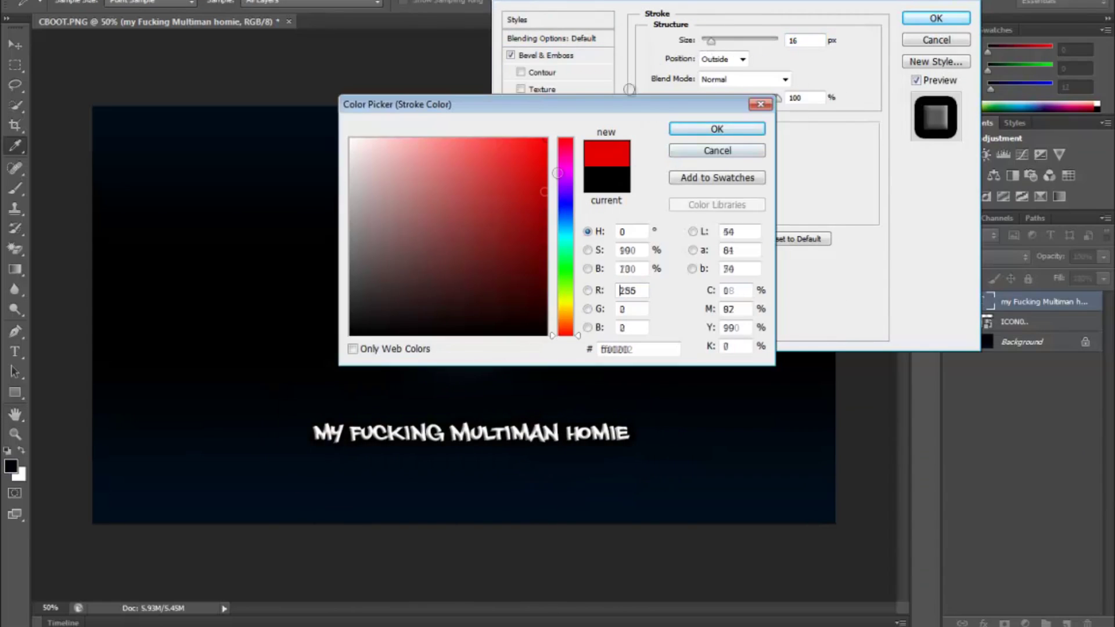
{"action": "left_click", "coordinate": [717, 130]}
{"action": "left_click_drag", "start_coordinate": [709, 43], "coordinate": [702, 42]}
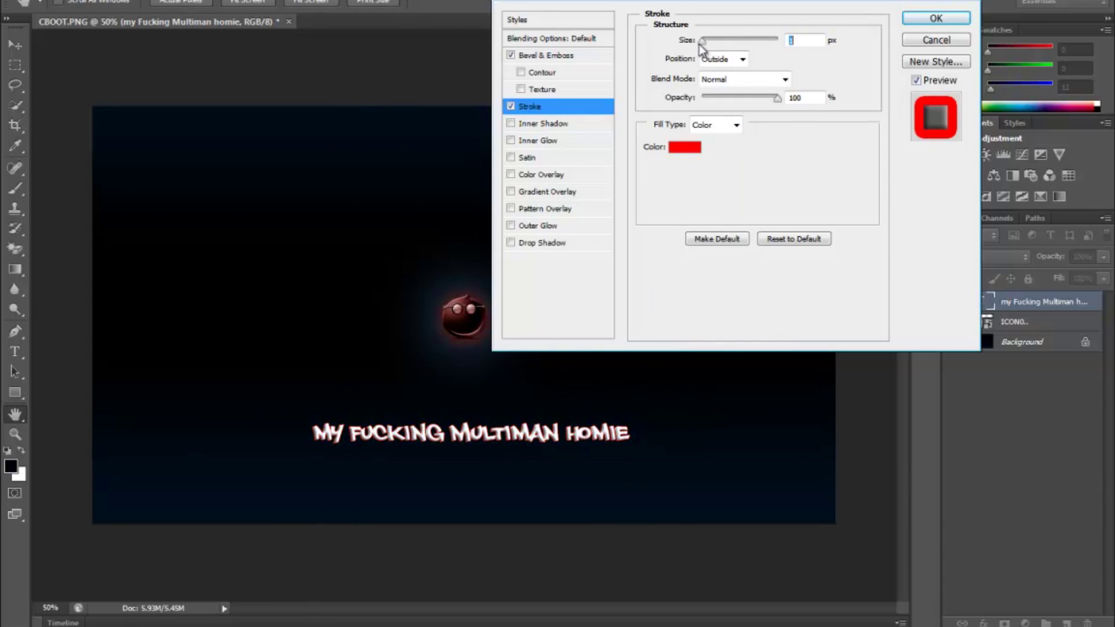
- Add a red Inner Shadow and adjust its size
{"action": "left_click", "coordinate": [537, 128]}
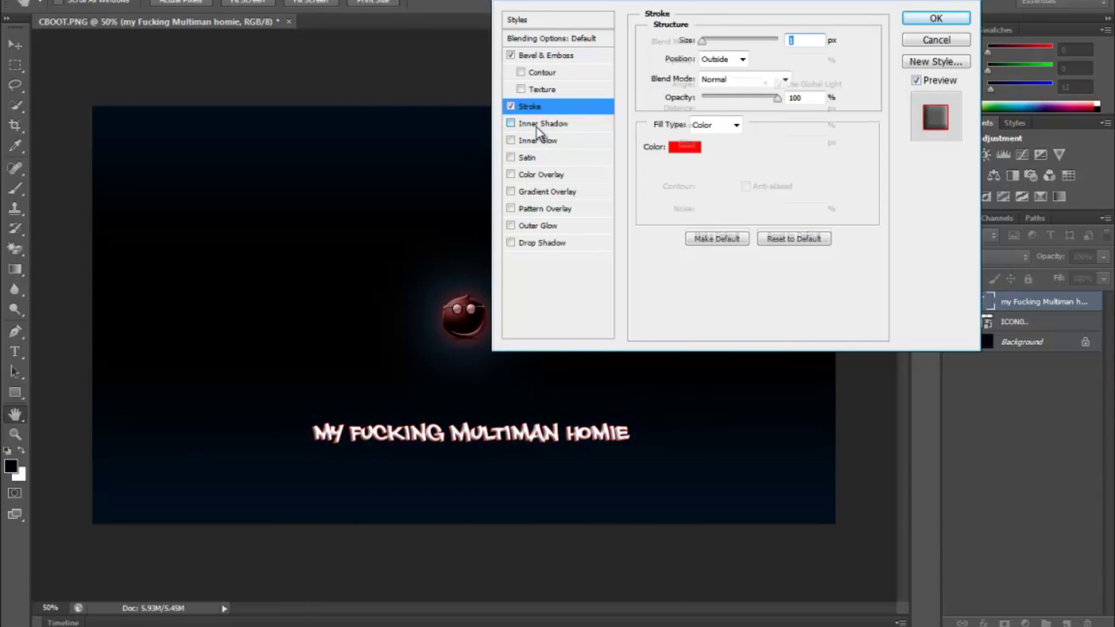
{"action": "left_click", "coordinate": [811, 43]}
{"action": "left_click", "coordinate": [629, 290]}
{"action": "type", "text": "255"}
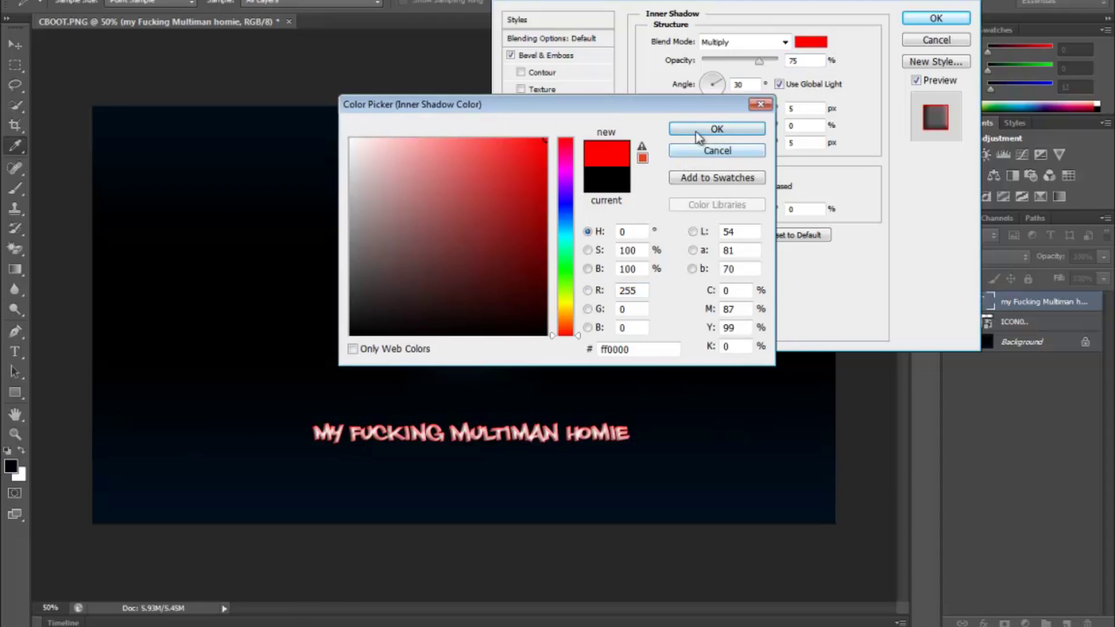
{"action": "left_click", "coordinate": [706, 130]}
{"action": "left_click_drag", "start_coordinate": [707, 142], "coordinate": [707, 148]}
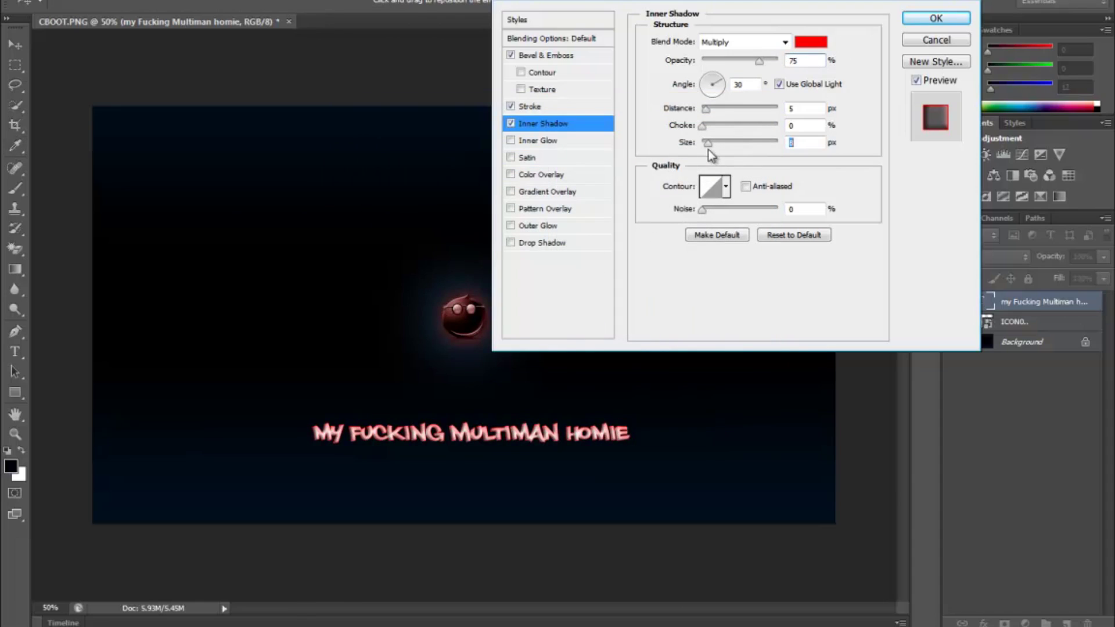
- Add a black Outer Glow enlarged to 59 px
{"action": "left_click", "coordinate": [551, 244]}
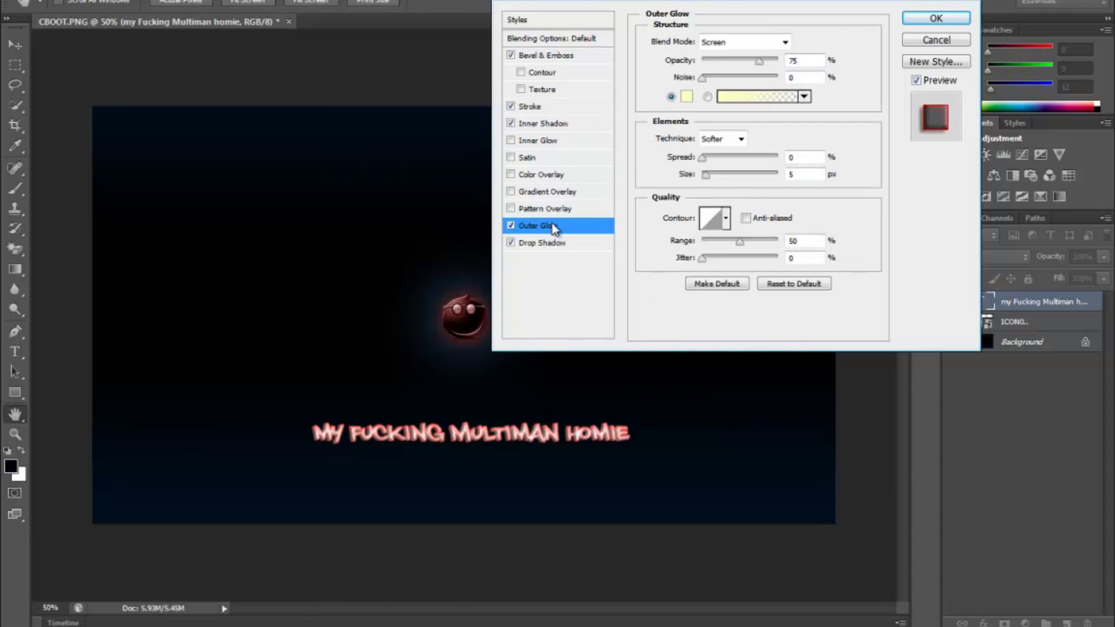
{"action": "left_click", "coordinate": [686, 96]}
{"action": "left_click", "coordinate": [239, 418]}
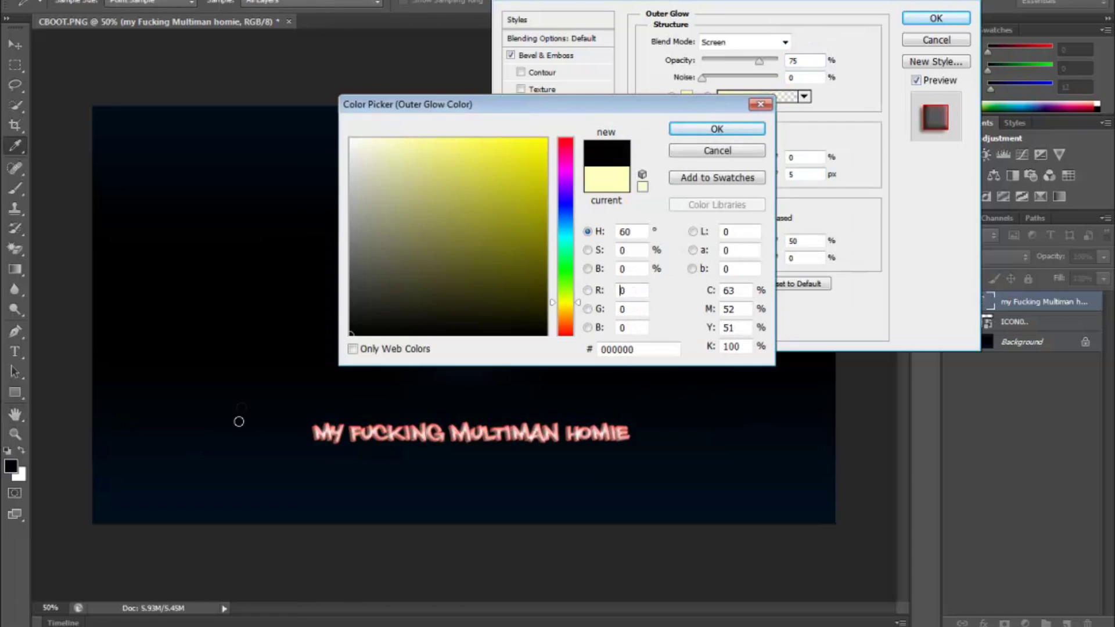
{"action": "left_click", "coordinate": [717, 129]}
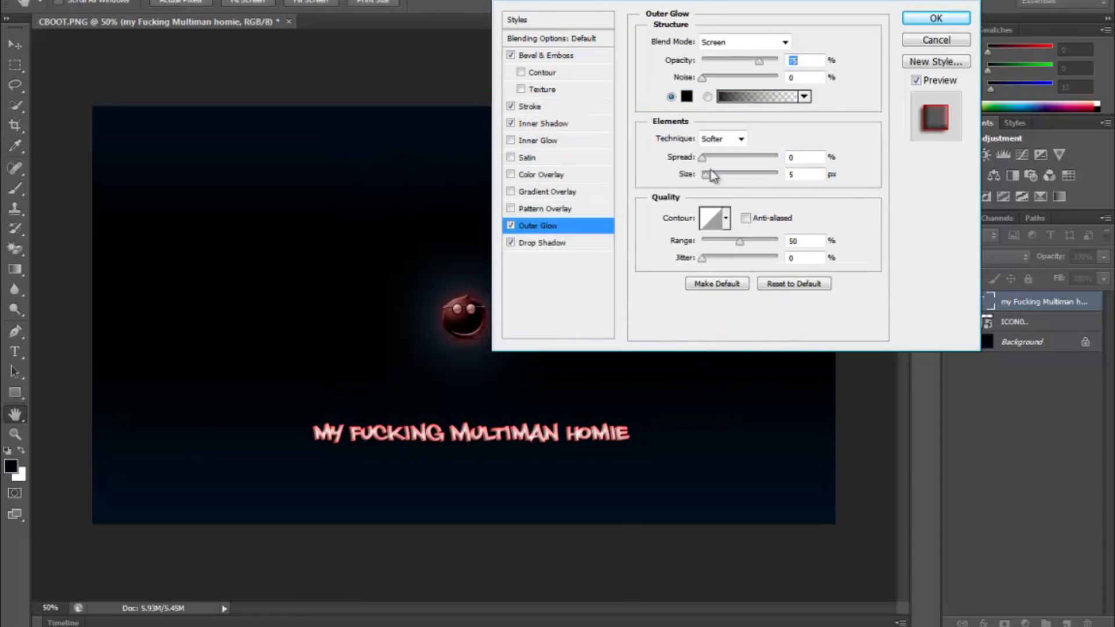
{"action": "left_click_drag", "start_coordinate": [705, 173], "coordinate": [746, 176]}
- Add a black Inner Glow enlarged to 111 px and apply all the layer effects
{"action": "left_click", "coordinate": [528, 141]}
{"action": "left_click", "coordinate": [688, 96]}
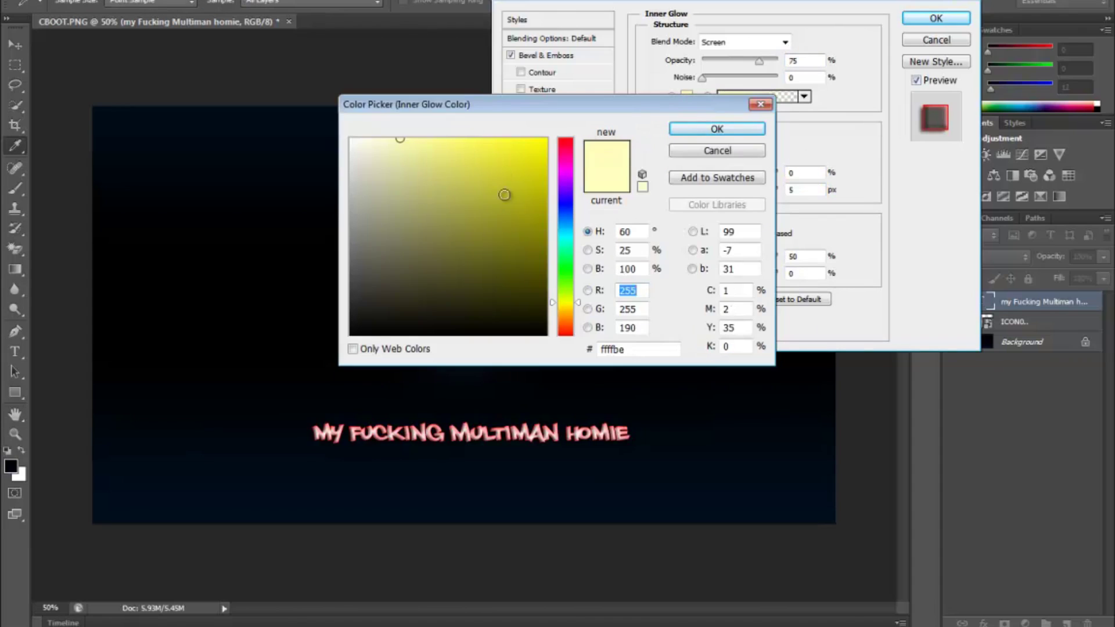
{"action": "left_click", "coordinate": [308, 384]}
{"action": "left_click", "coordinate": [717, 129]}
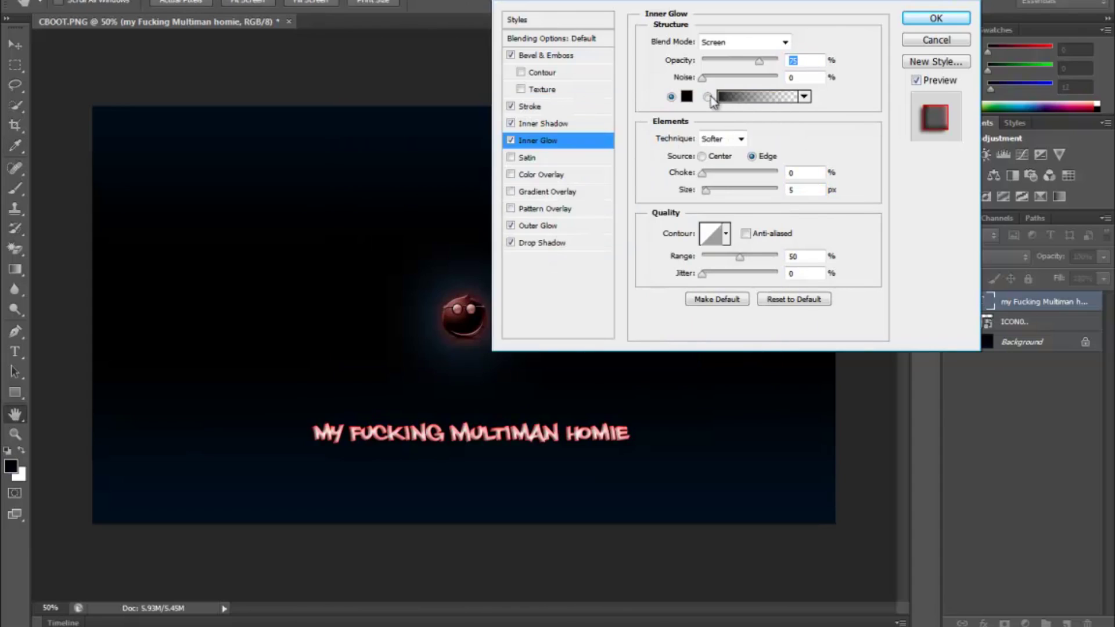
{"action": "left_click_drag", "start_coordinate": [708, 197], "coordinate": [743, 196]}
{"action": "left_click", "coordinate": [917, 20]}
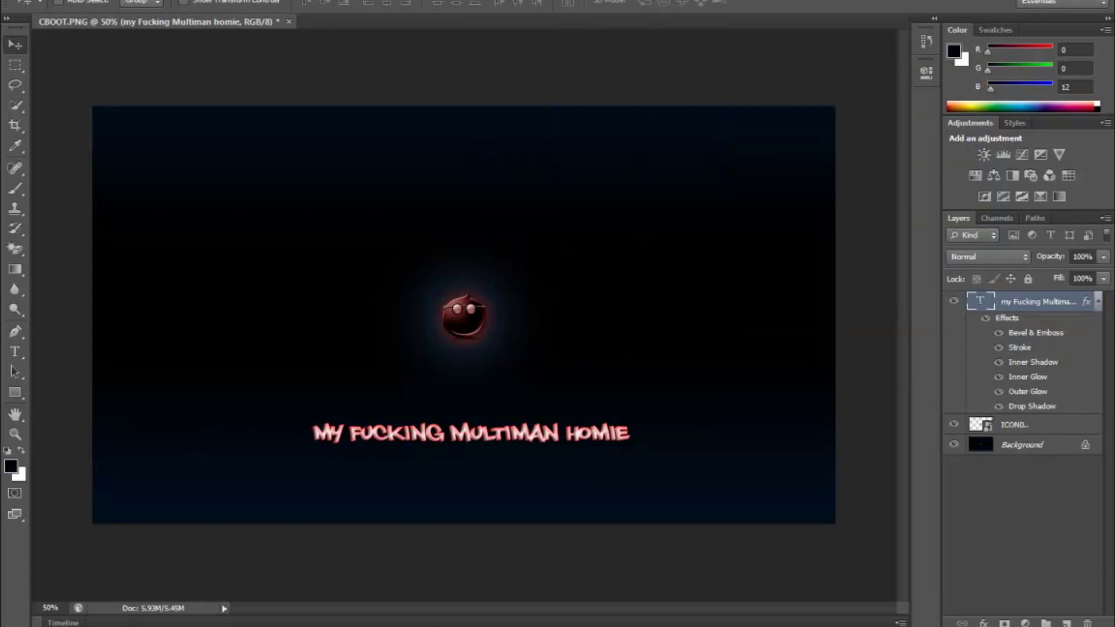
- Save the styled image as PNG, replacing CBOOT.png on the desktop with default PNG options
{"action": "left_click", "coordinate": [44, 2]}
{"action": "left_click", "coordinate": [42, 158]}
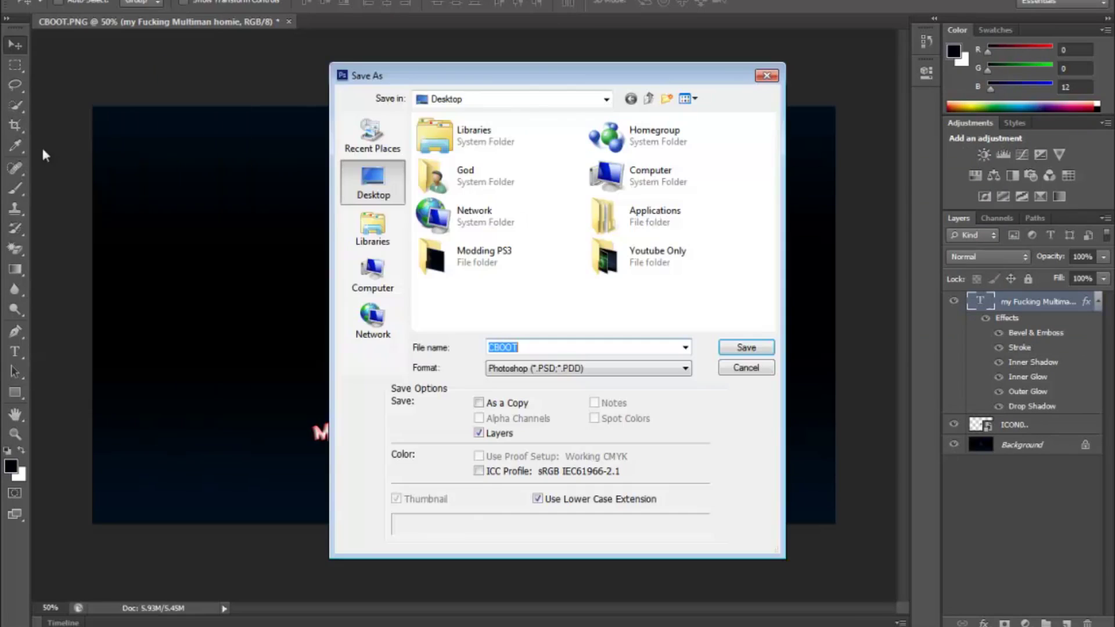
{"action": "left_click", "coordinate": [575, 369]}
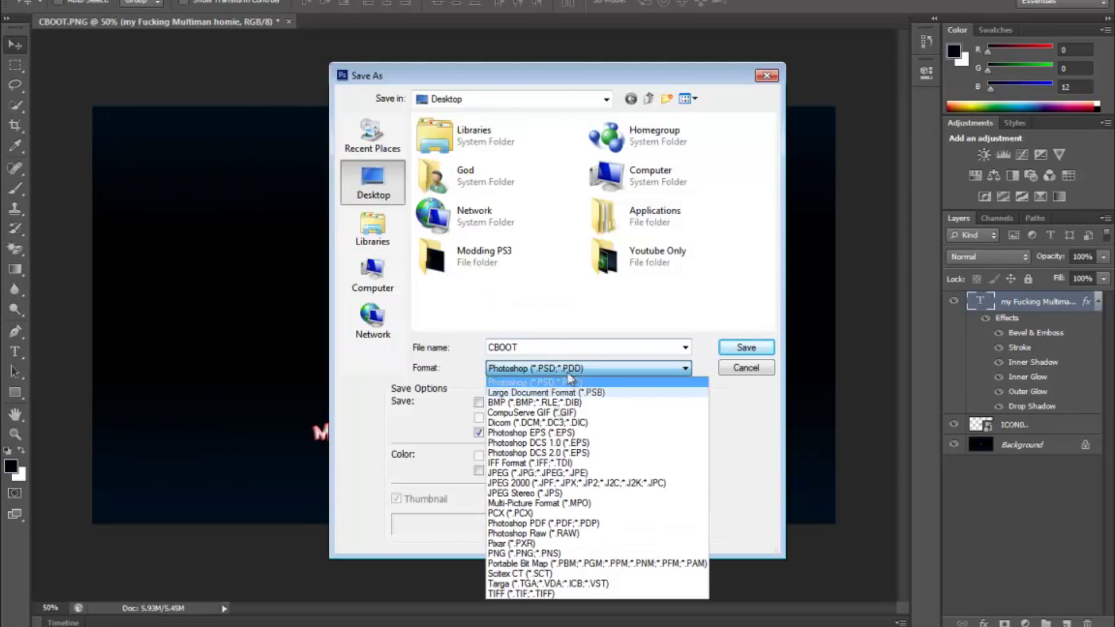
{"action": "left_click", "coordinate": [550, 557]}
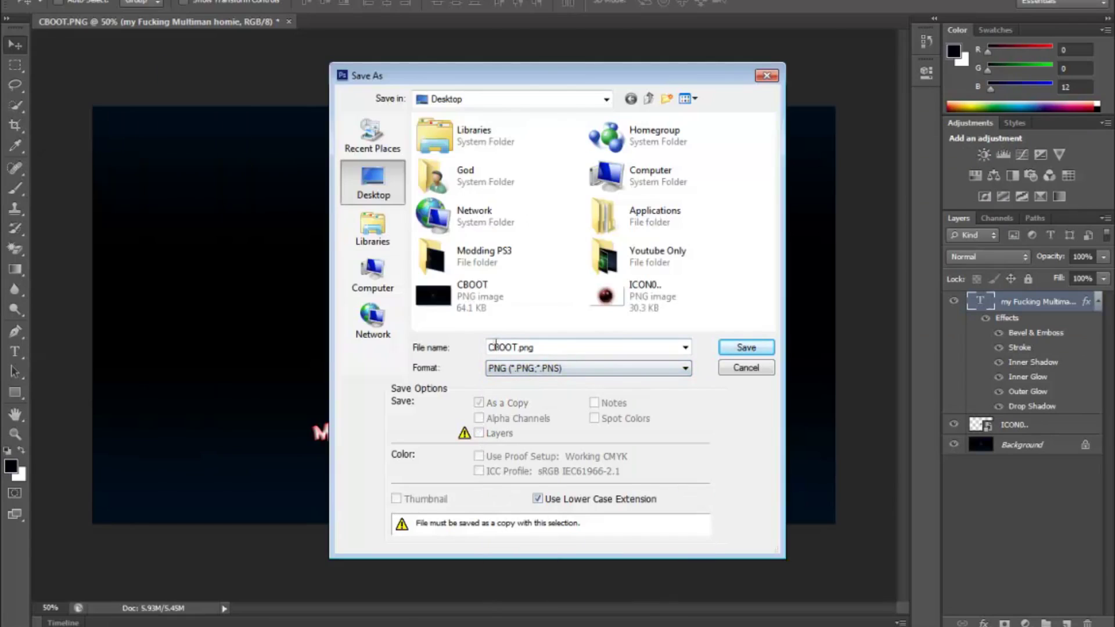
{"action": "left_click", "coordinate": [748, 350]}
{"action": "left_click", "coordinate": [473, 225]}
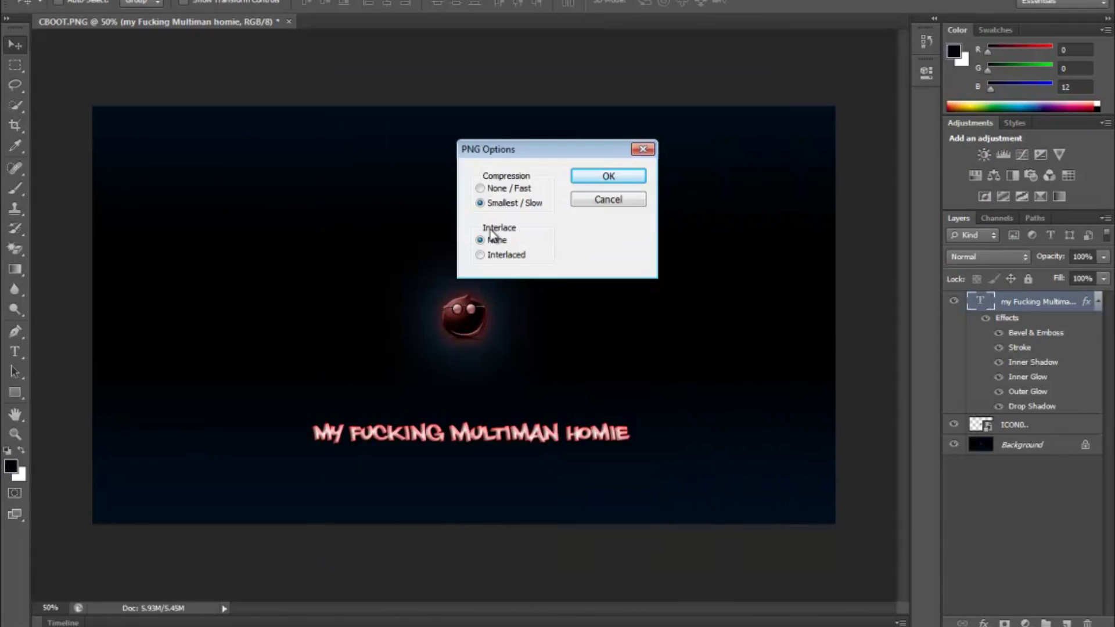
{"action": "left_click", "coordinate": [608, 177]}
- Quit Photoshop without saving the layered document and preview the saved CBOOT image
{"action": "key", "text": "ctrl+q"}
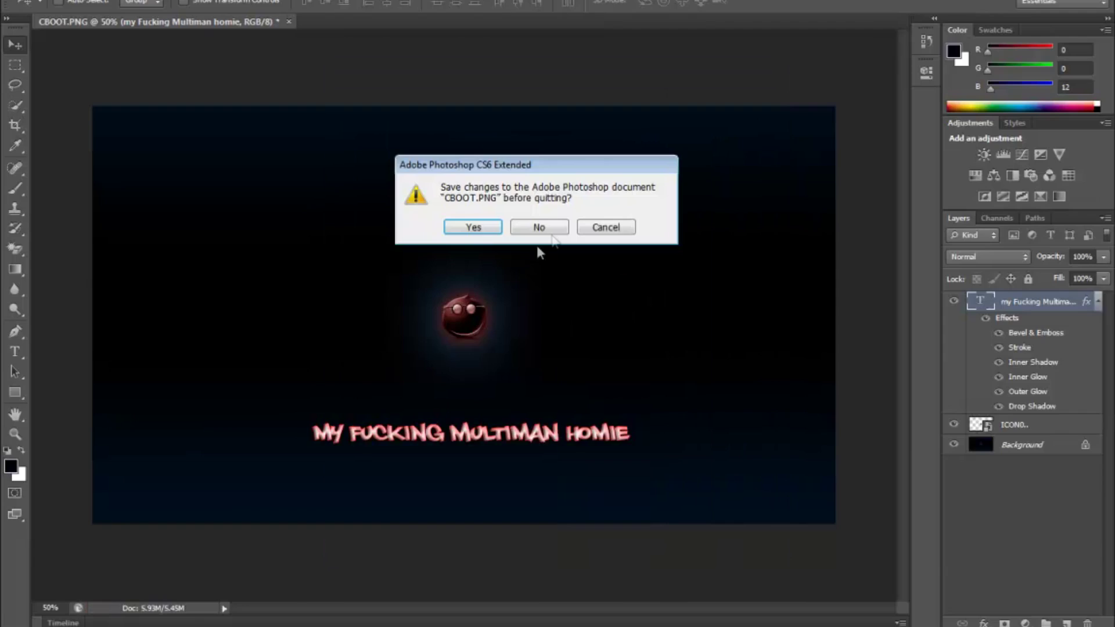
{"action": "left_click", "coordinate": [551, 231]}
{"action": "double_click", "coordinate": [165, 14]}
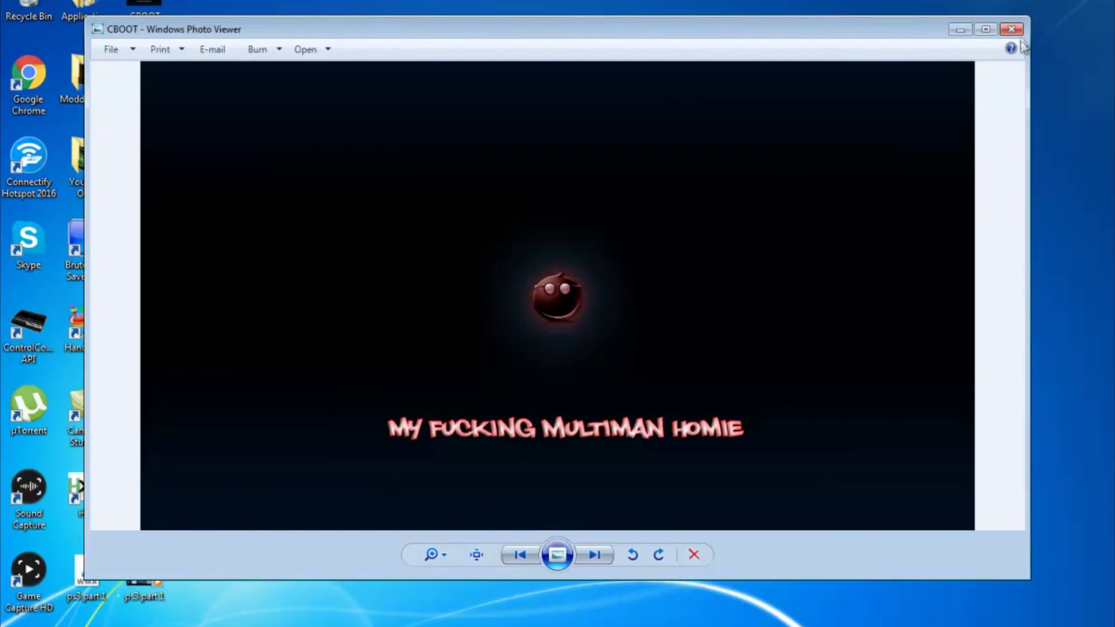
{"action": "left_click", "coordinate": [1012, 29]}
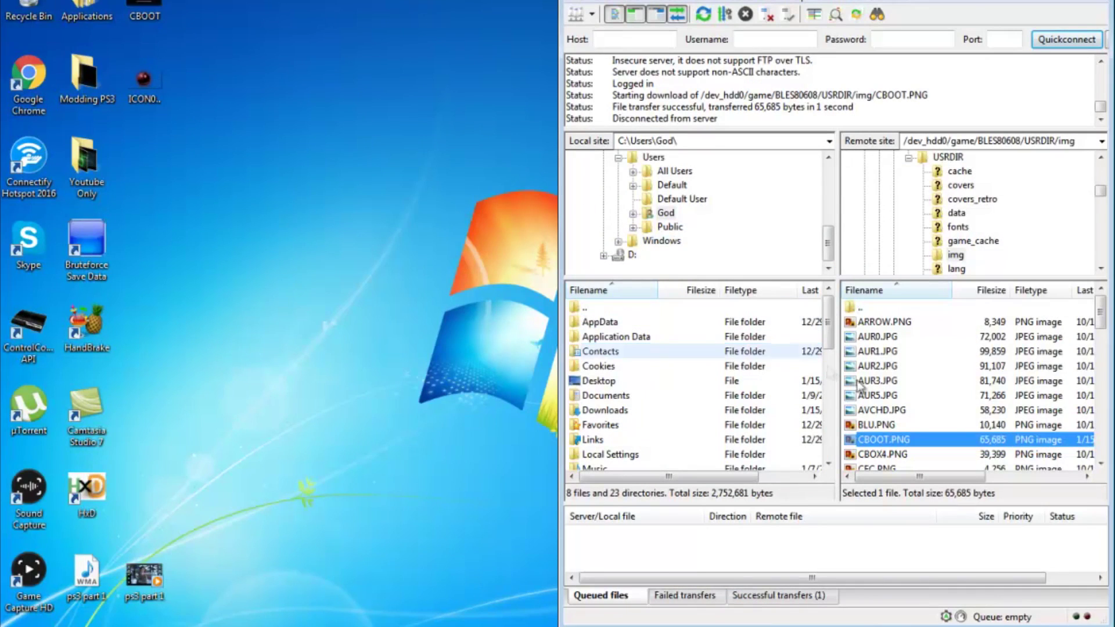
- Upload CBOOT.PNG to the PS3's img folder, overwriting the old file
{"action": "left_click_drag", "start_coordinate": [145, 10], "coordinate": [898, 402]}
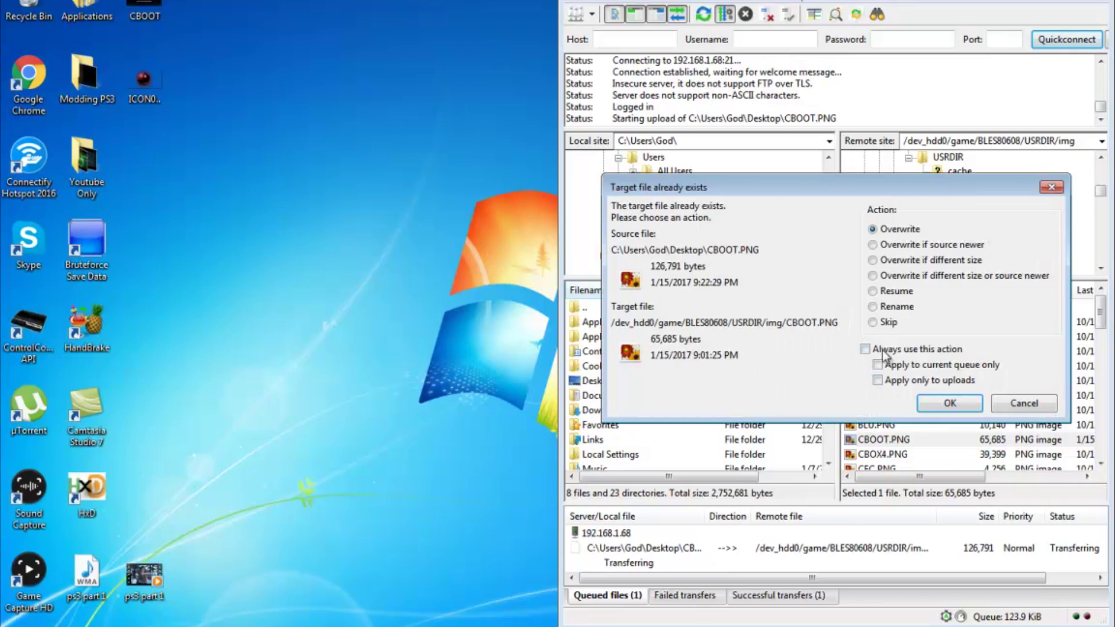
{"action": "left_click", "coordinate": [941, 403]}
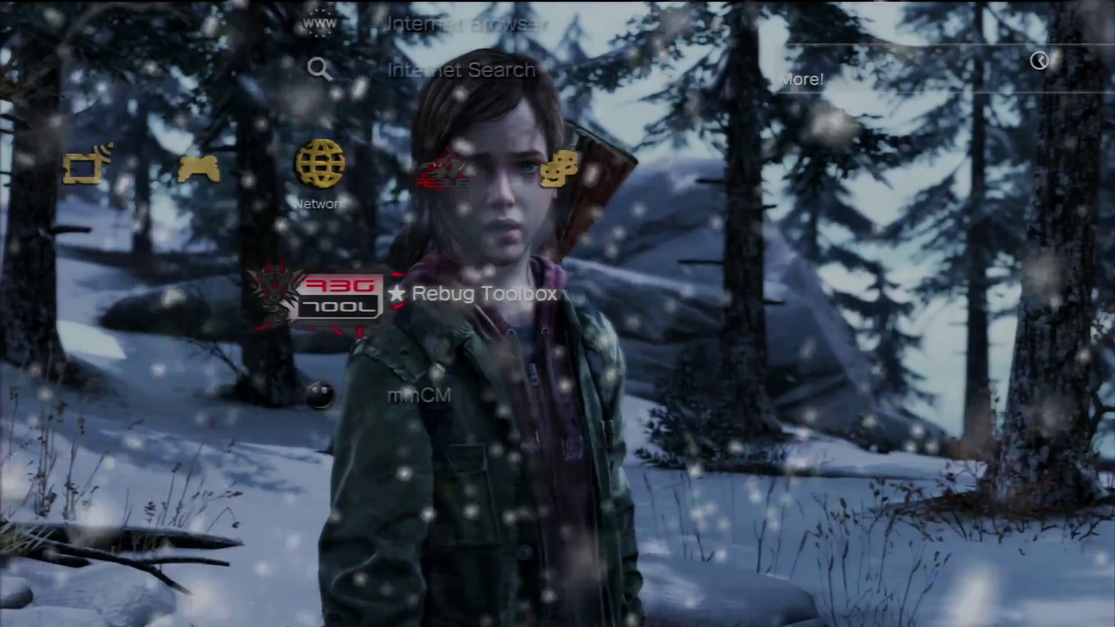
- Launch multiMAN from the mmCM entry and move up to quit back to the XMB
{"action": "key", "text": "Down"}
{"action": "key", "text": "Return"}
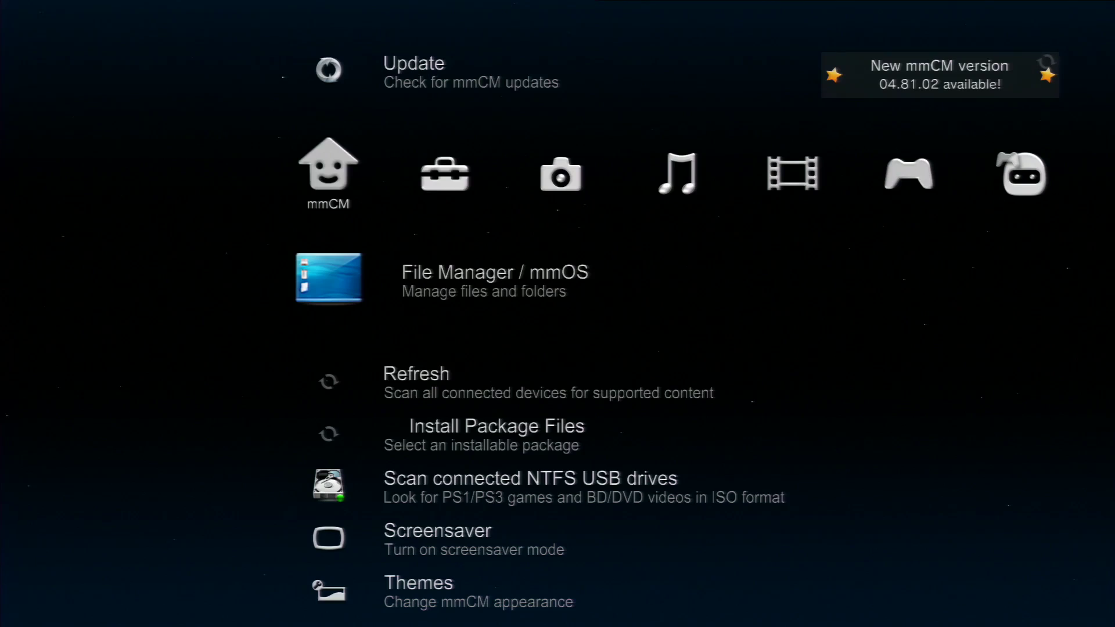
{"action": "key", "text": "Up"}
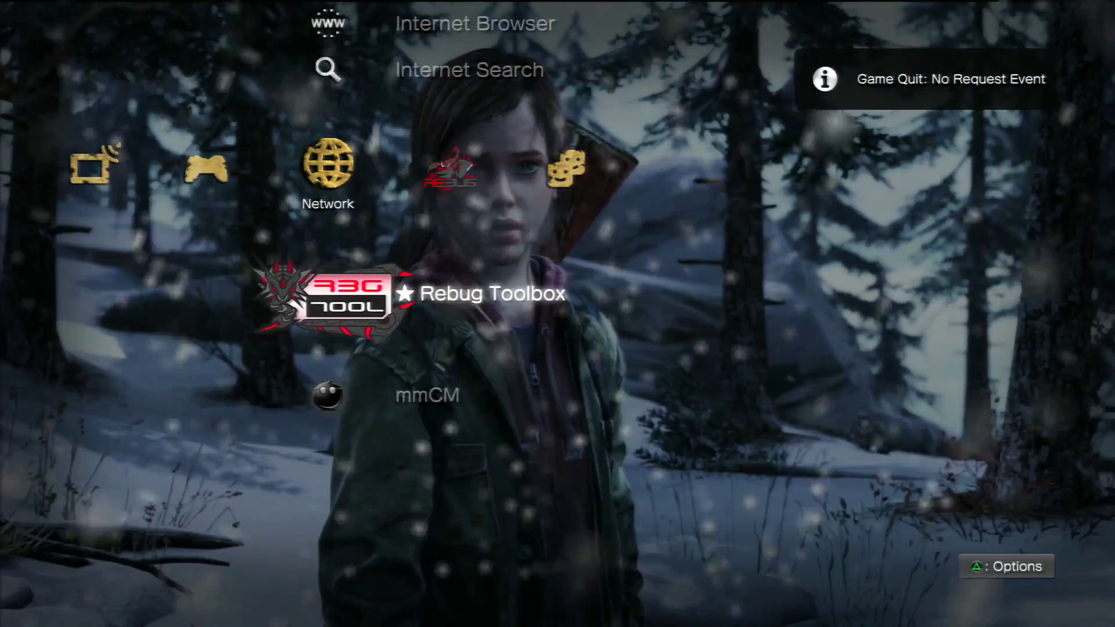
- Move left across the XMB from Network past Game and Video to Settings
{"action": "key", "text": "Left"}
{"action": "key", "text": "Left"}
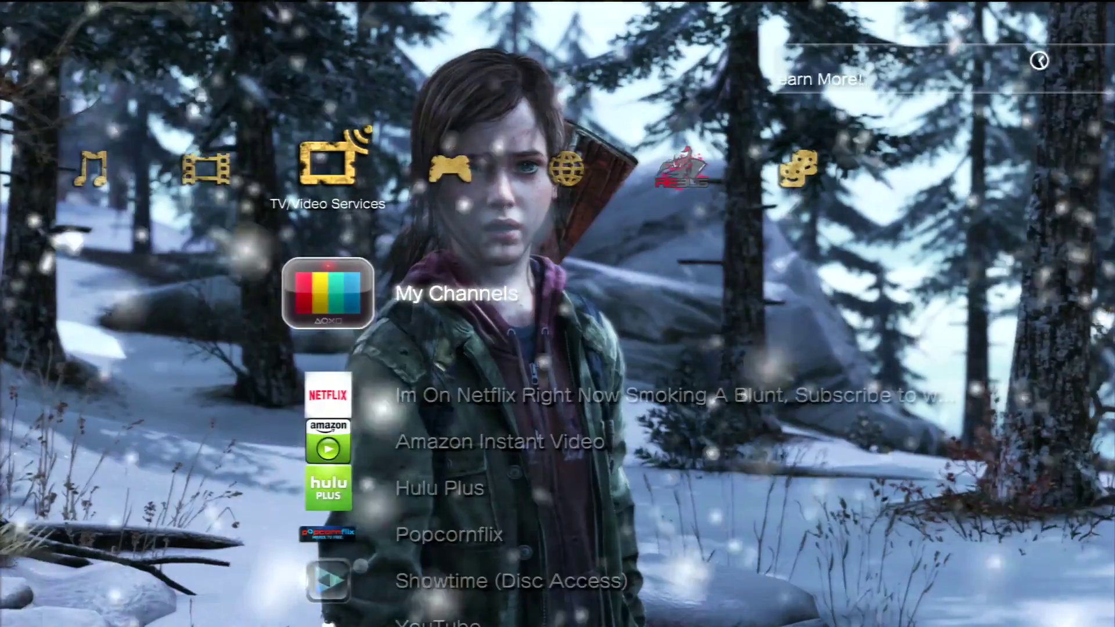
{"action": "key", "text": "Left"}
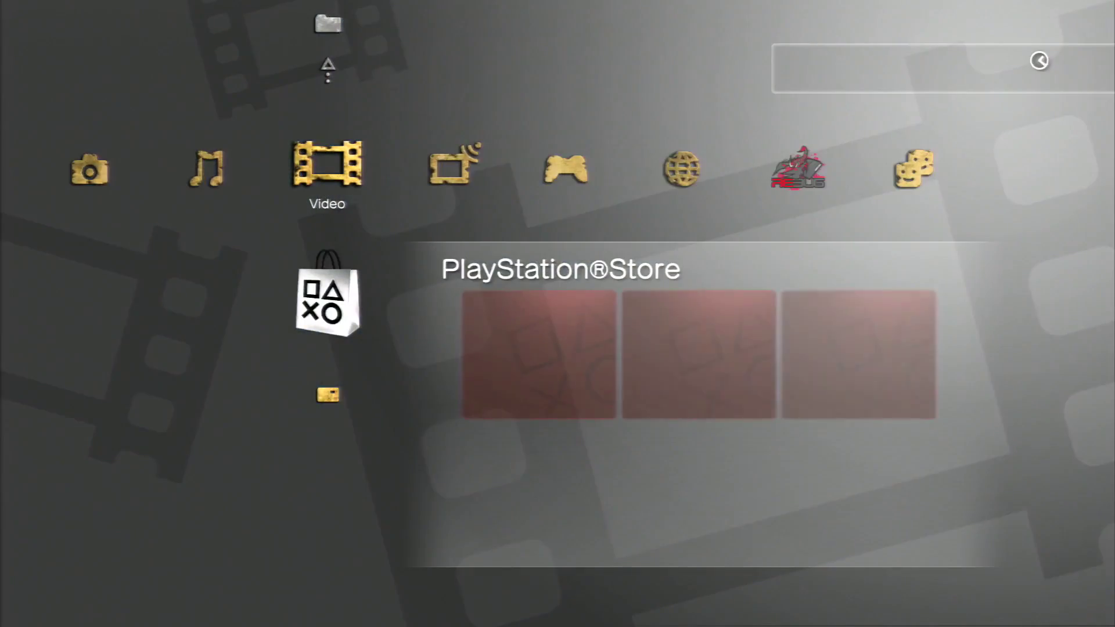
{"action": "key", "text": "Left"}
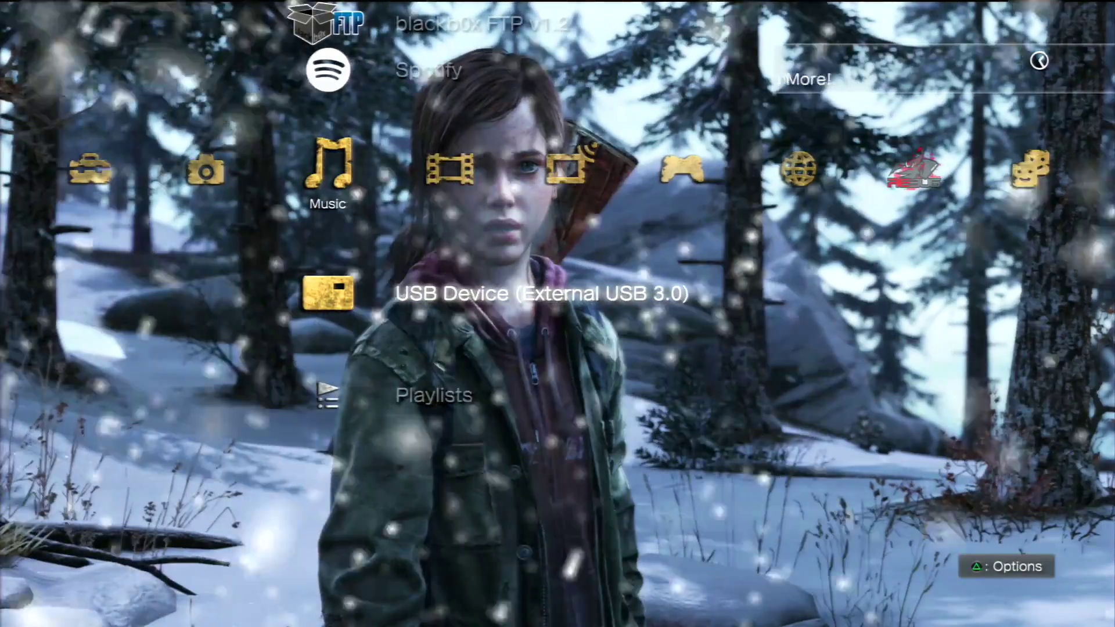
{"action": "key", "text": "Left"}
{"action": "key", "text": "Left"}
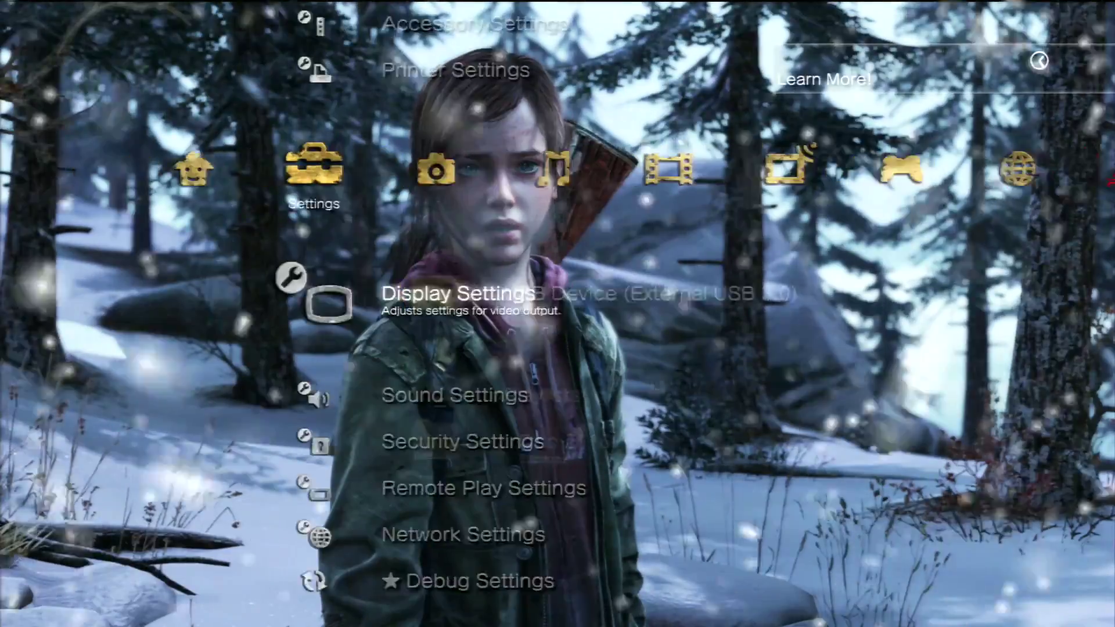